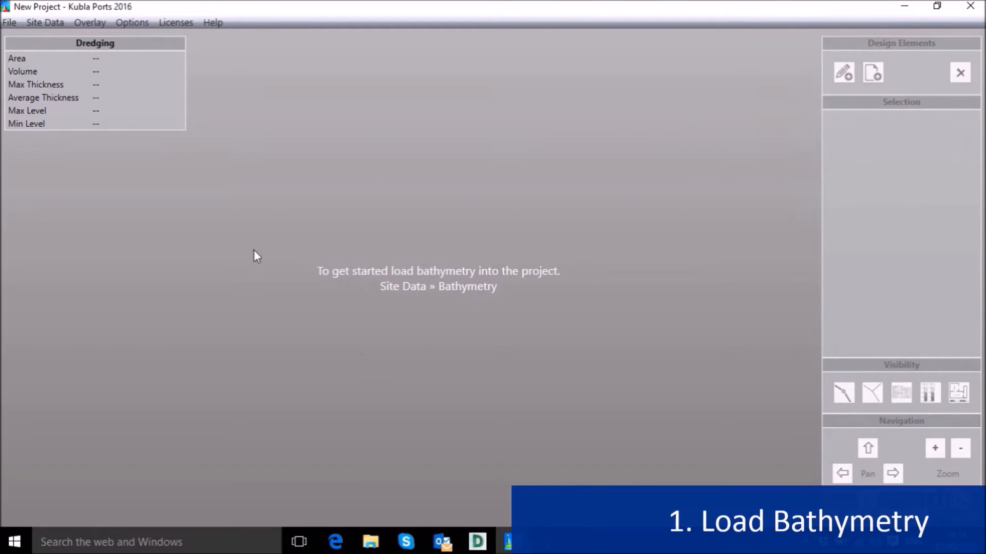
Import bathymetry points from bathy.xlsx into the site data and accept them for the project
left_click(45, 23)
left_click(45, 39)
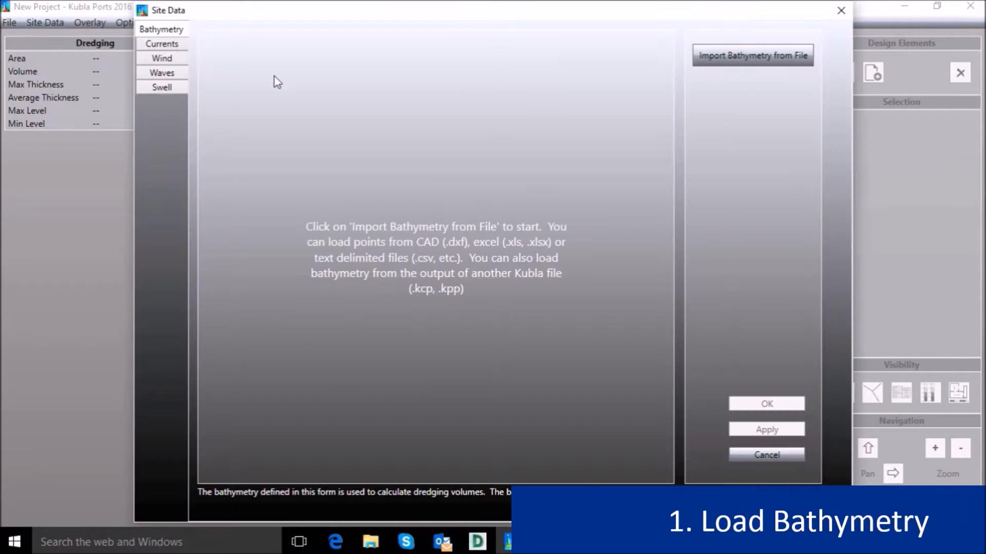
left_click(752, 55)
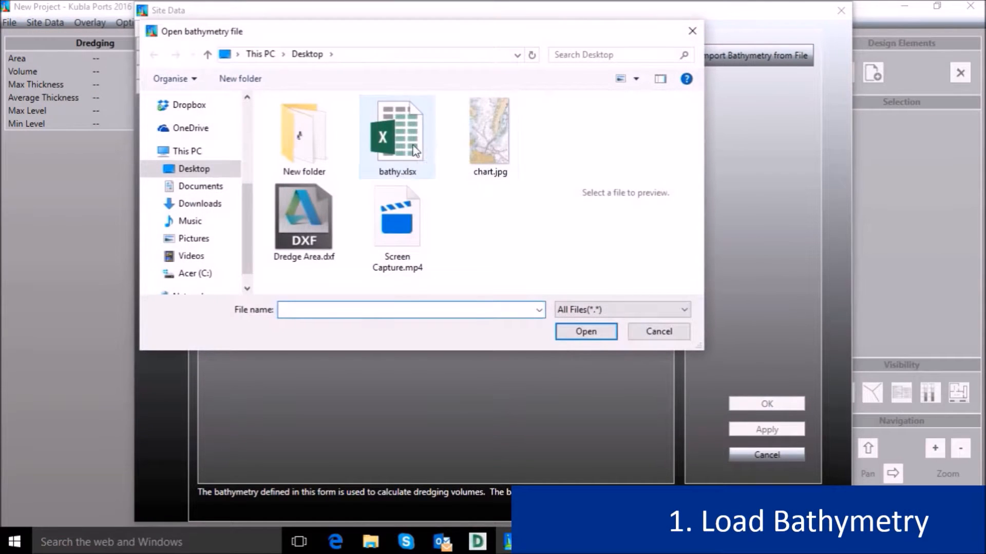
left_click(406, 144)
left_click(586, 332)
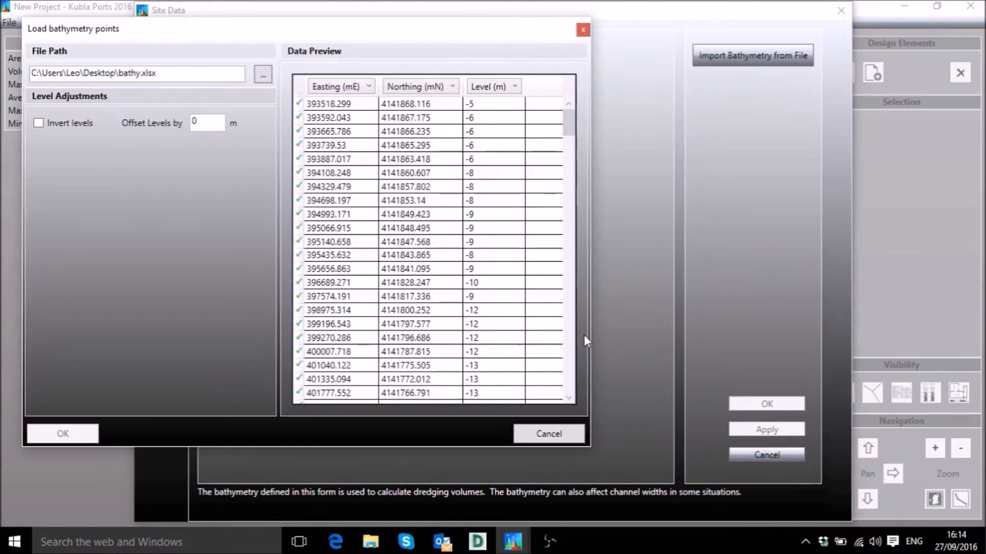
left_click(86, 430)
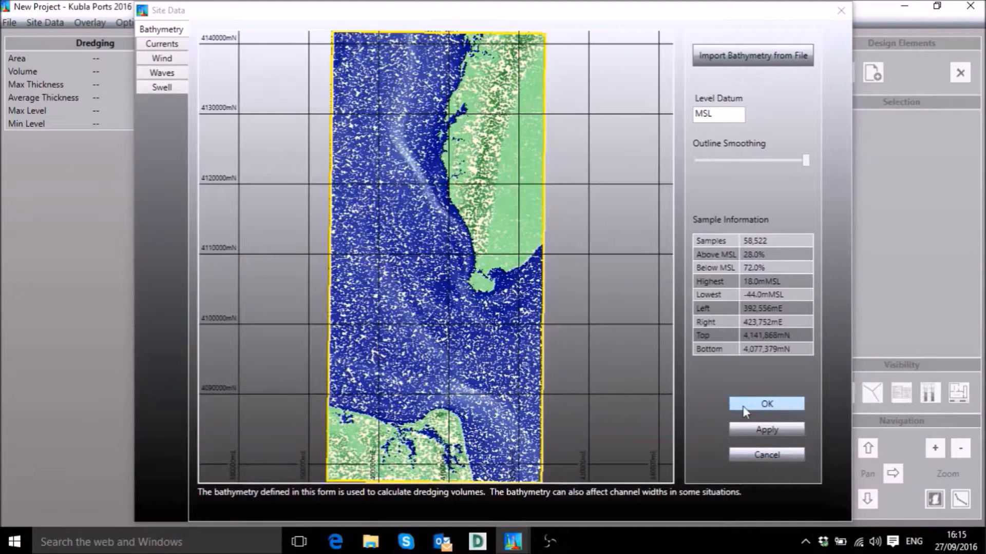
left_click(737, 406)
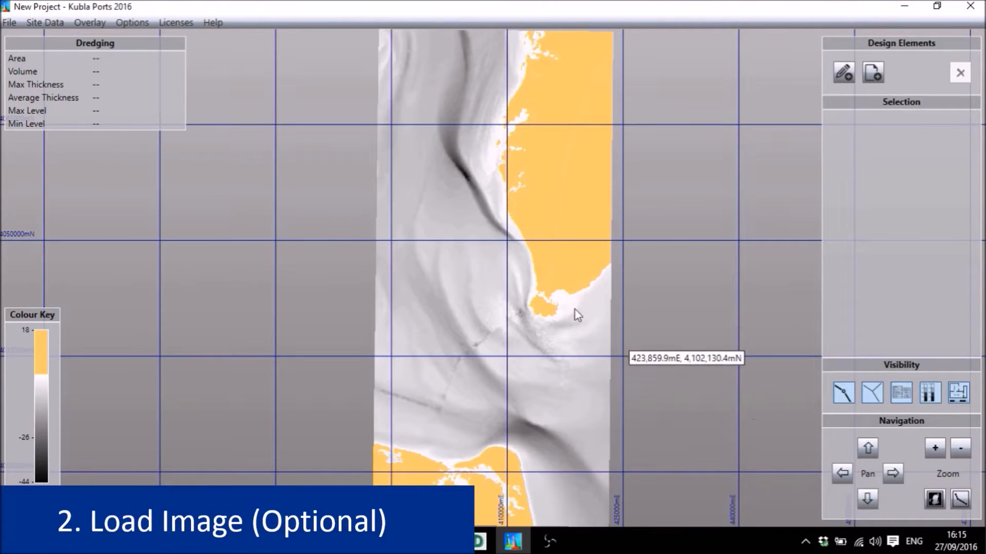
Define an image overlay for the project and load chart.jpg from the Desktop
left_click(94, 26)
left_click(105, 40)
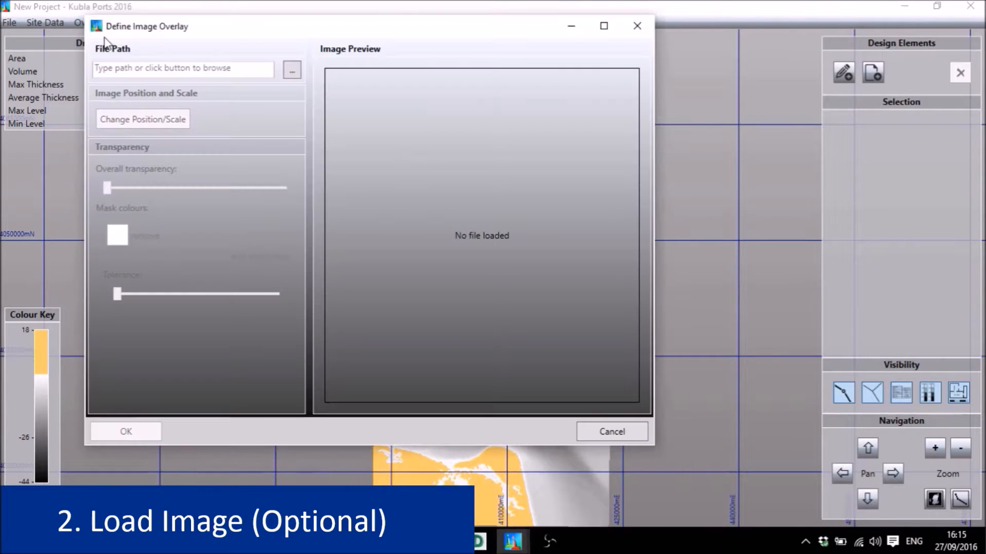
left_click(293, 72)
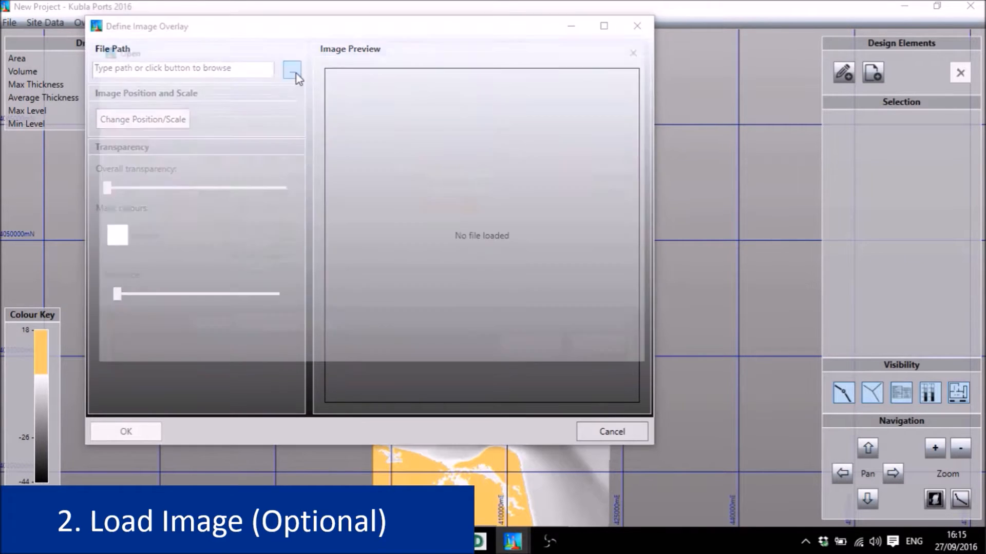
left_click(433, 150)
left_click(522, 352)
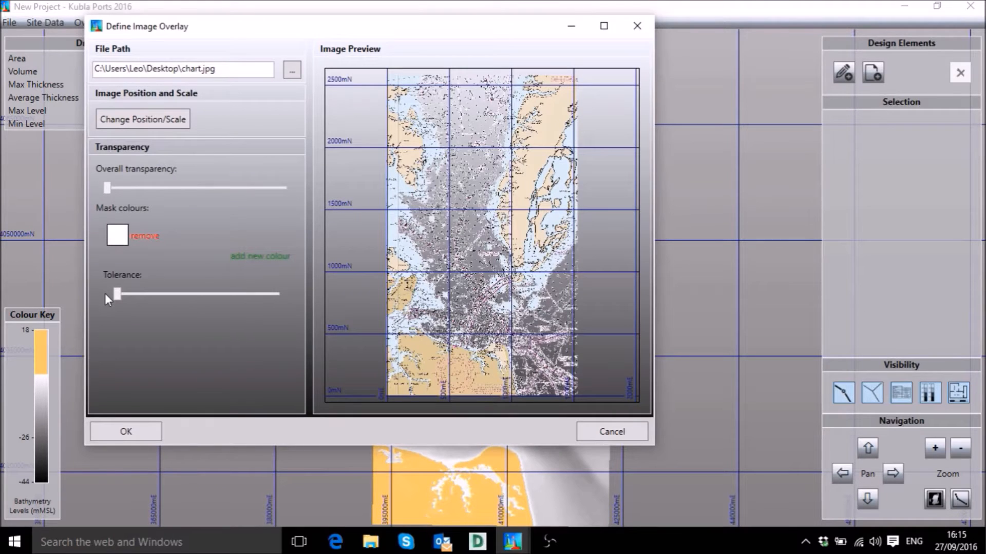
Raise the overlay's mask tolerance slightly and add the chart's light blue water colour as a second mask colour
left_click_drag(119, 296, 123, 297)
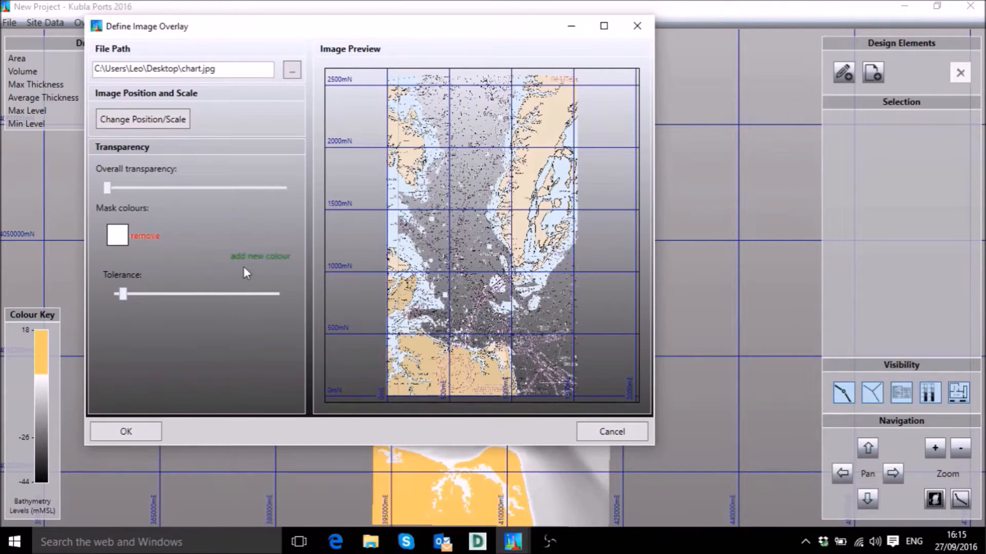
left_click(253, 255)
left_click(396, 225)
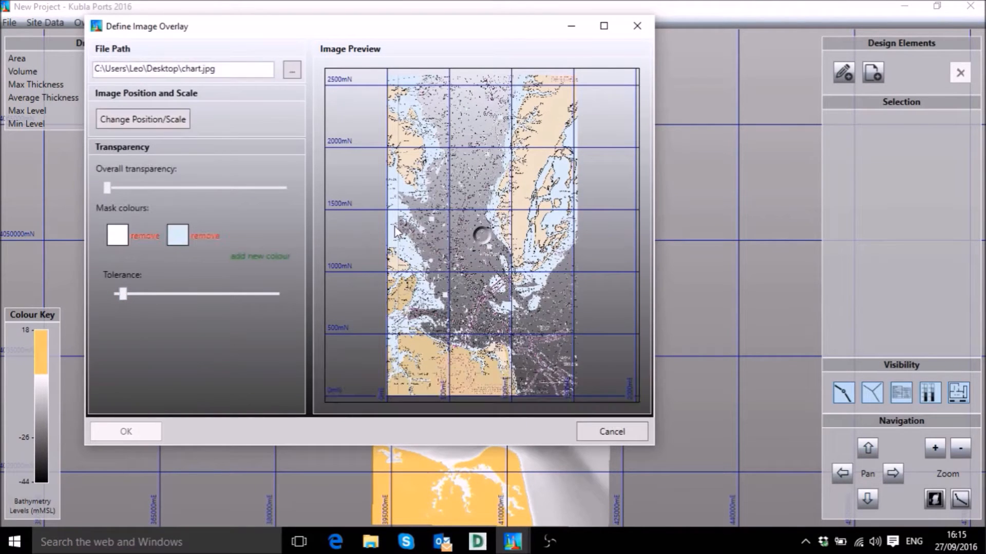
Start repositioning the chart image and assign its first reference point, the grid crossing below Old Pt Comfort, its easting and northing 4095000
left_click(159, 121)
left_click(464, 402)
scroll(417, 343, "up", 8)
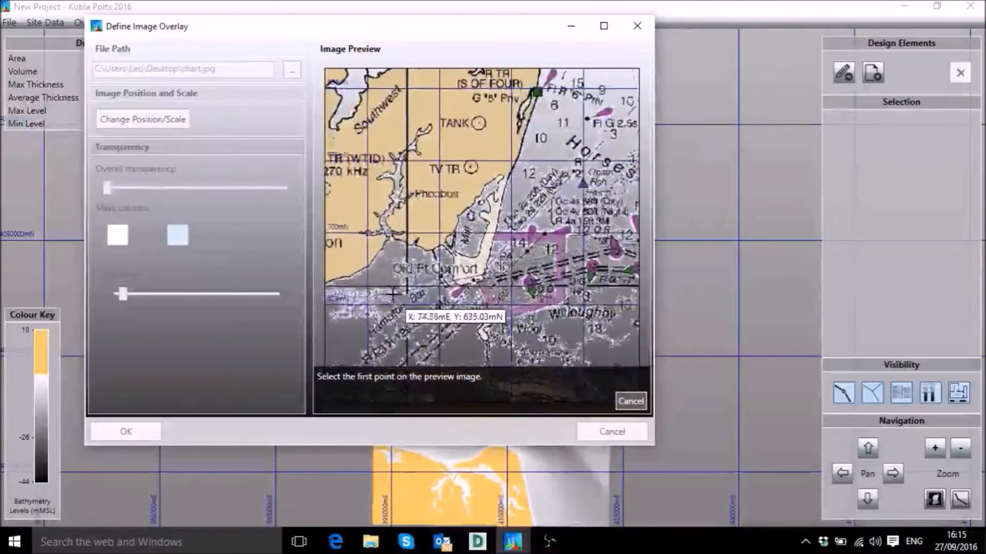
scroll(393, 294, "up", 4)
left_click(413, 286)
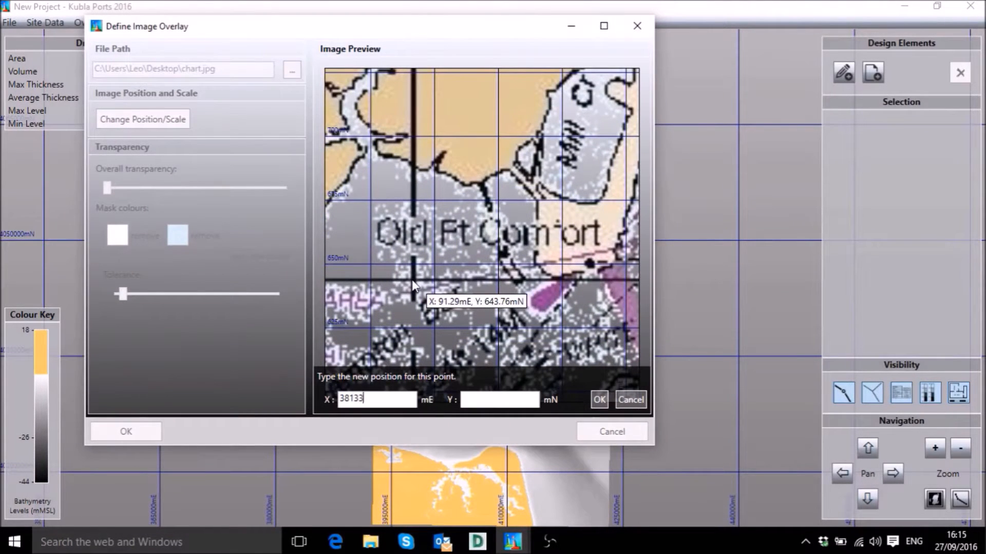
type("4095000")
key("Return")
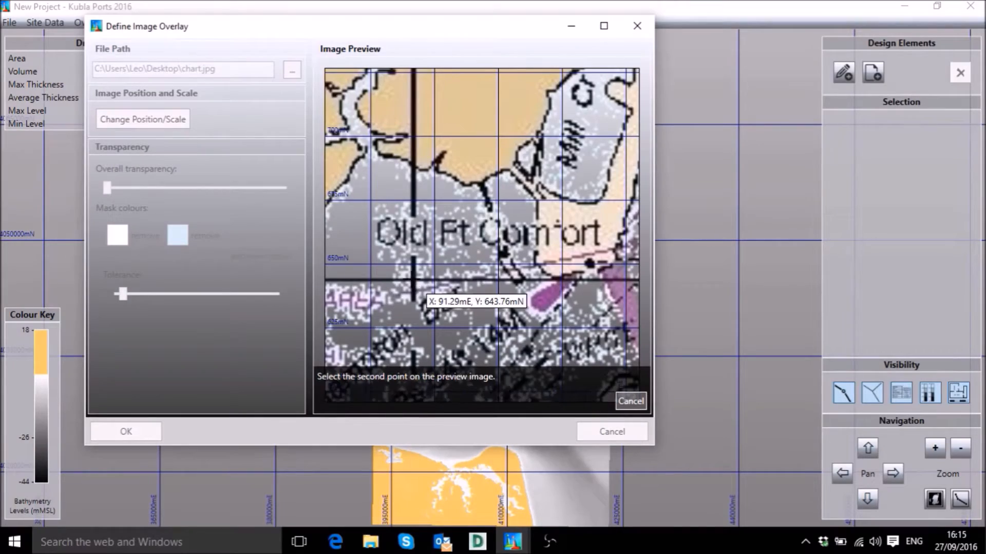
Set the second reference point at the grid-line crossing north of the inlet to easting 411402 and its matching northing
scroll(413, 328, "down", 10)
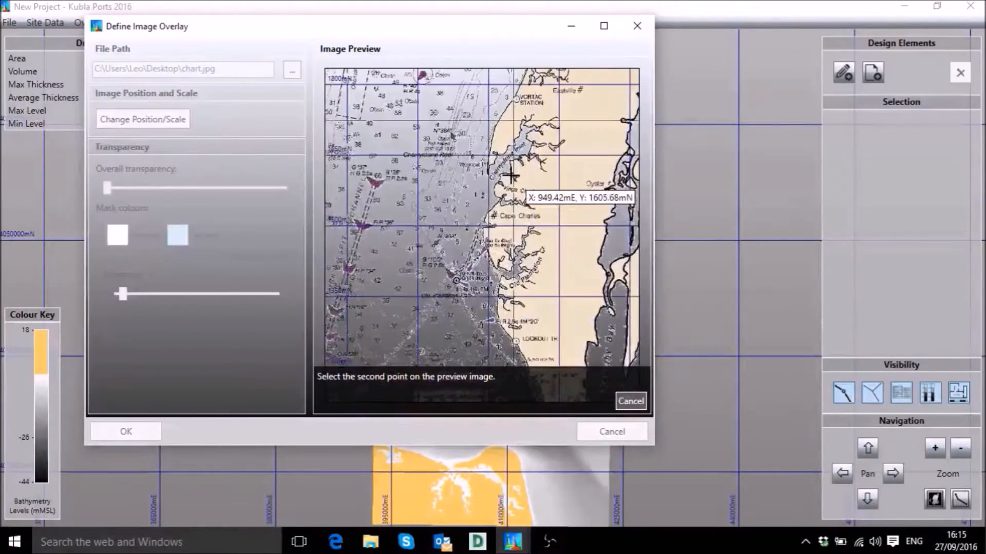
scroll(500, 140, "up", 6)
left_click(500, 141)
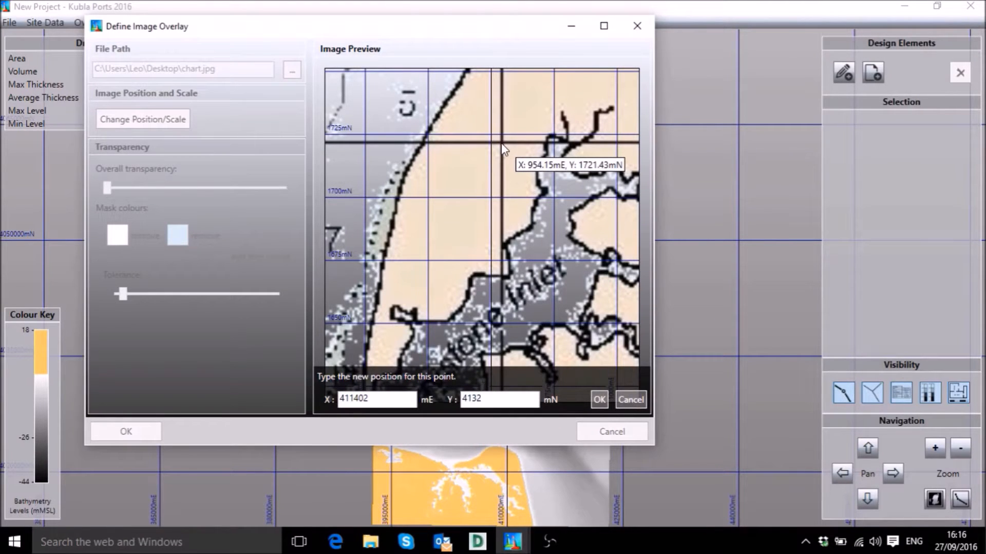
key("Return")
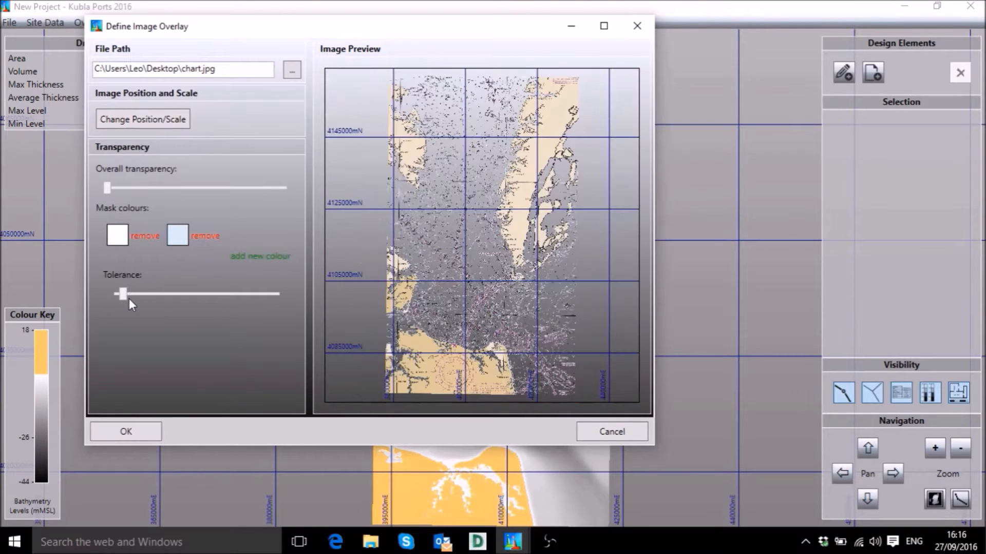
Raise the mask tolerance a little more and apply the image overlay to the project
left_click_drag(124, 296, 128, 295)
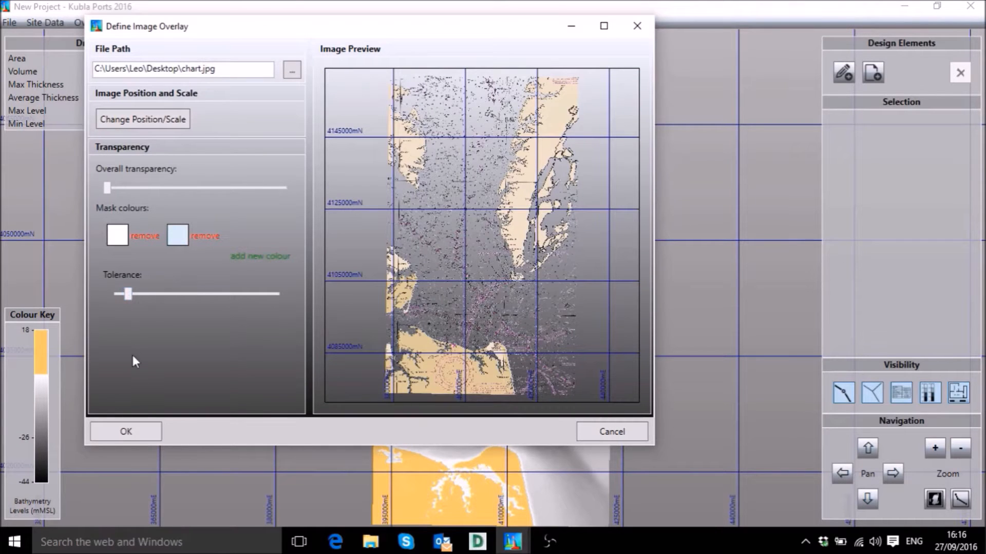
left_click(120, 432)
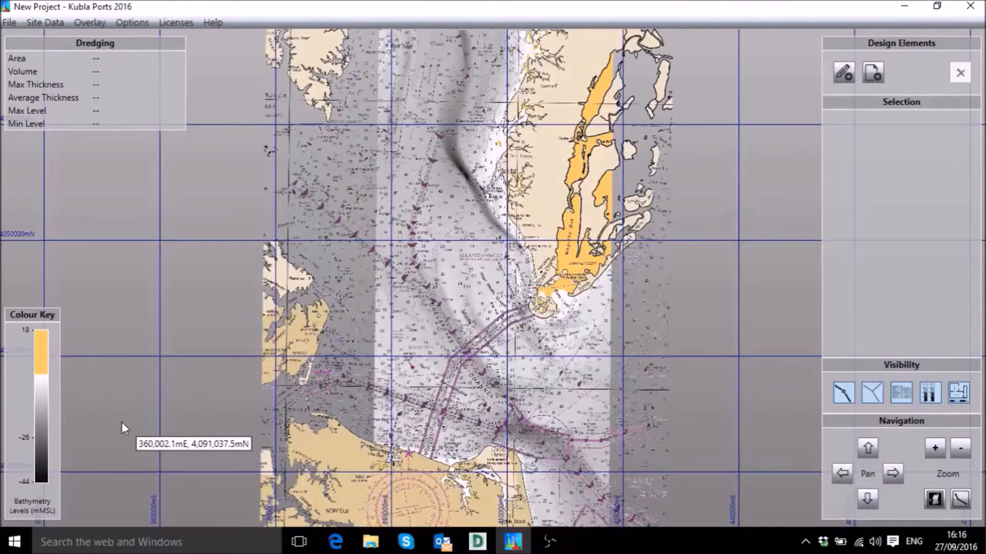
Place a new navigation marker by the charted N "6" buoy south of Nautilus Shoal
scroll(594, 436, "up", 1)
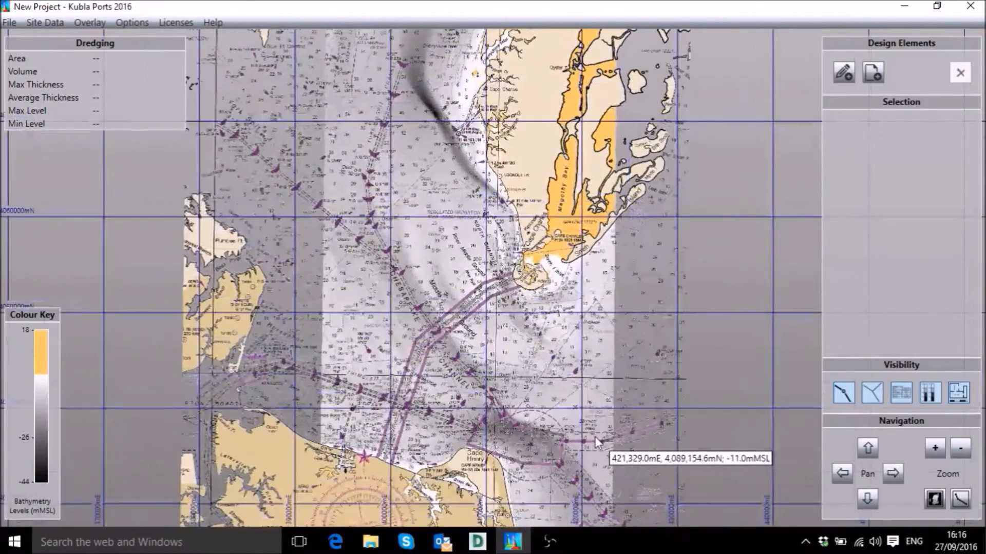
scroll(483, 398, "up", 2)
scroll(500, 418, "up", 3)
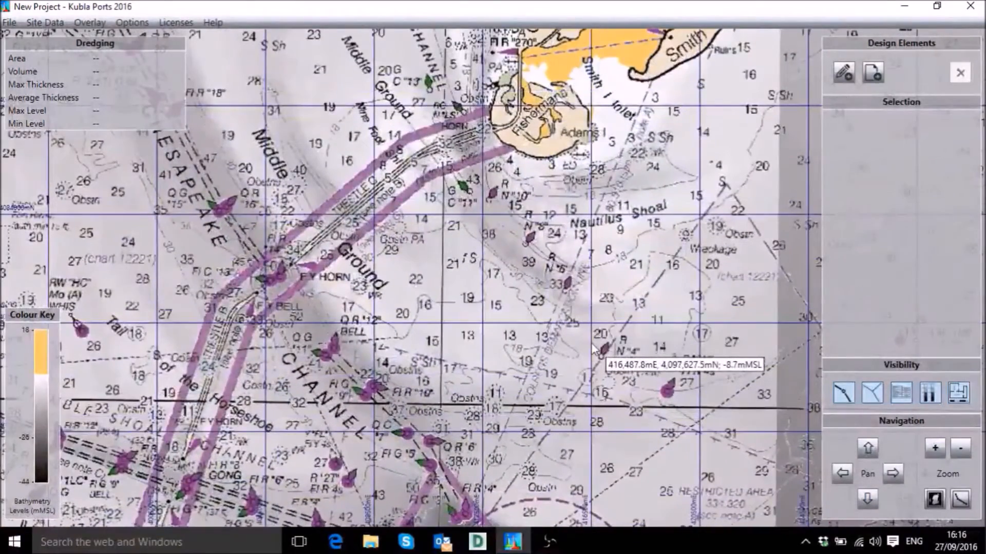
left_click(844, 73)
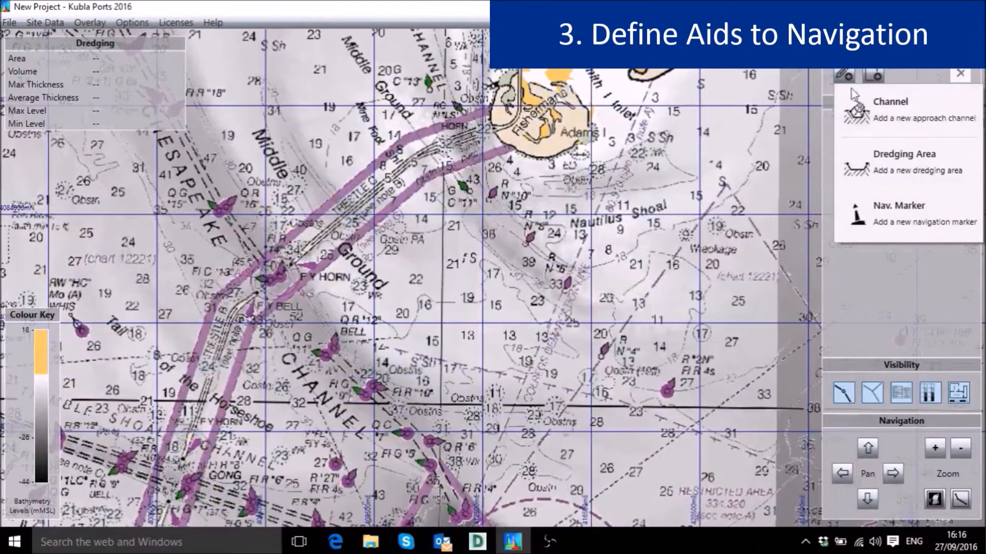
left_click(887, 208)
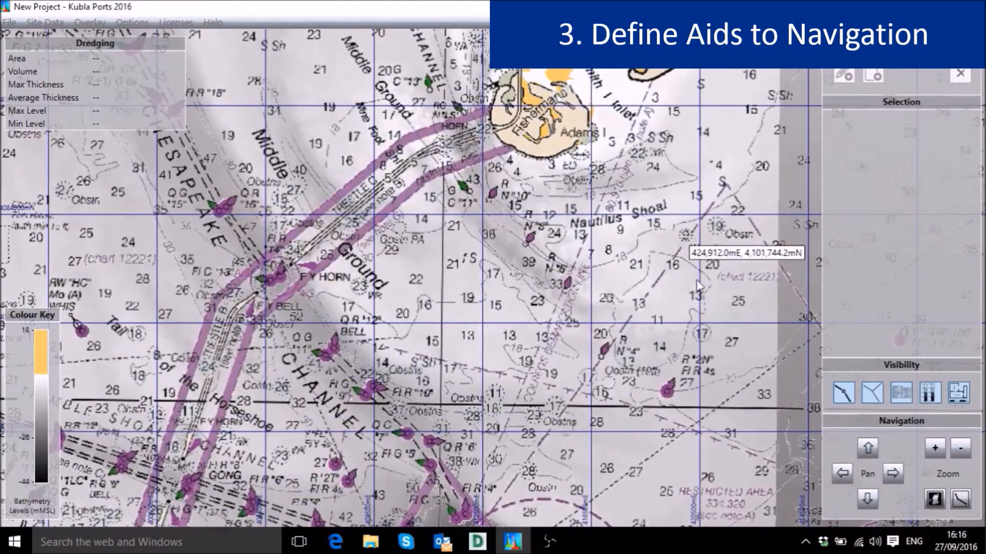
left_click(567, 296)
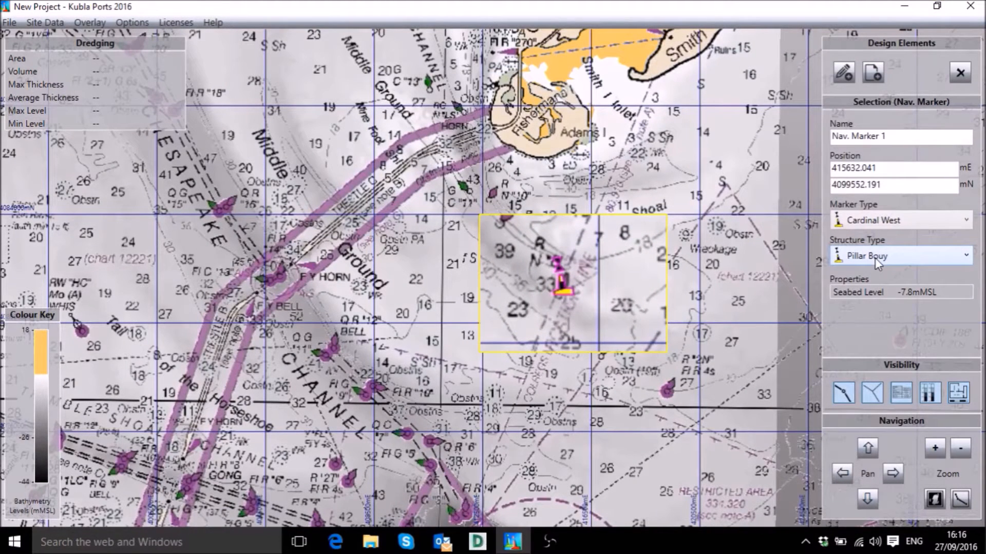
Set the navigation marker's type to Port Preferred Zone A and its structure type to Buoy
left_click(891, 220)
left_click(896, 237)
left_click(899, 225)
left_click(905, 339)
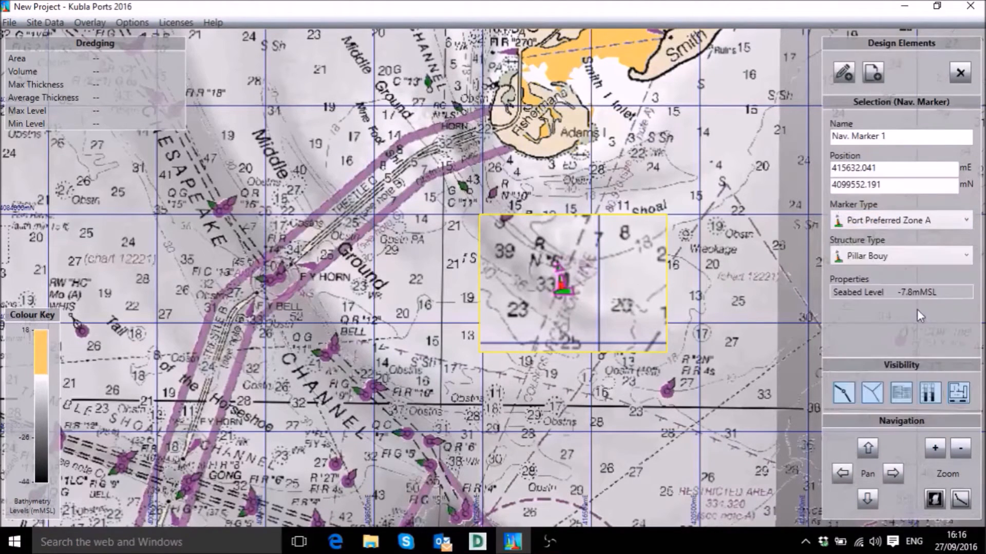
left_click(896, 256)
left_click(897, 272)
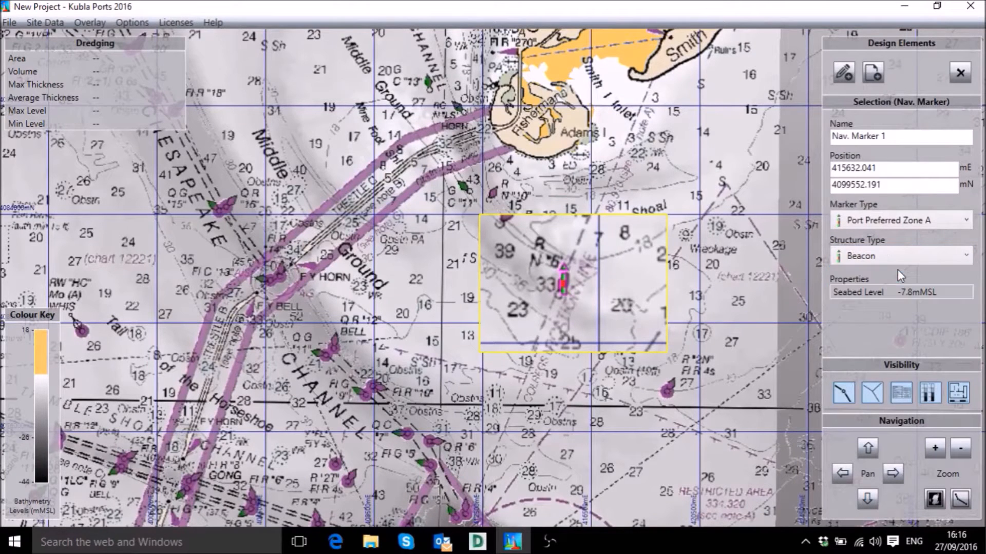
left_click(895, 257)
left_click(898, 310)
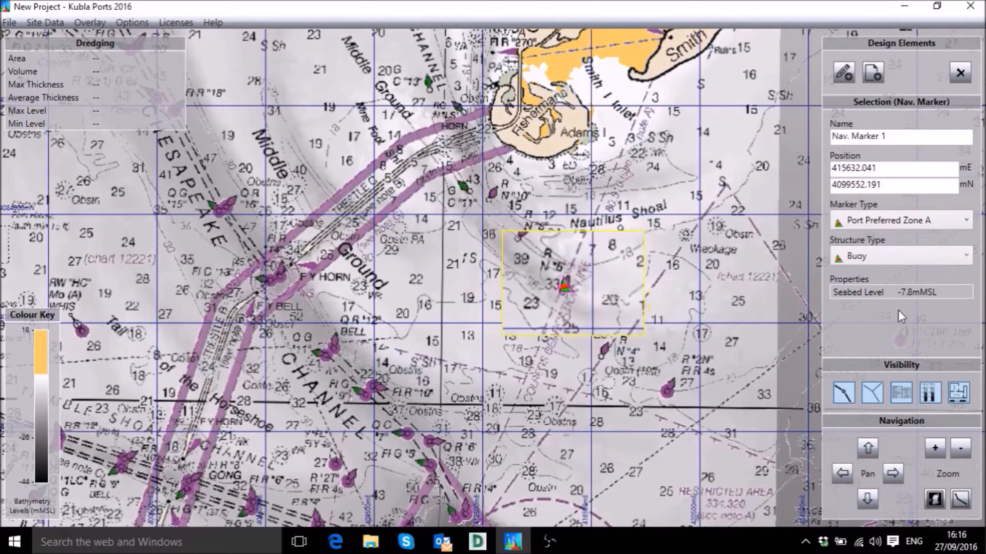
left_click(877, 76)
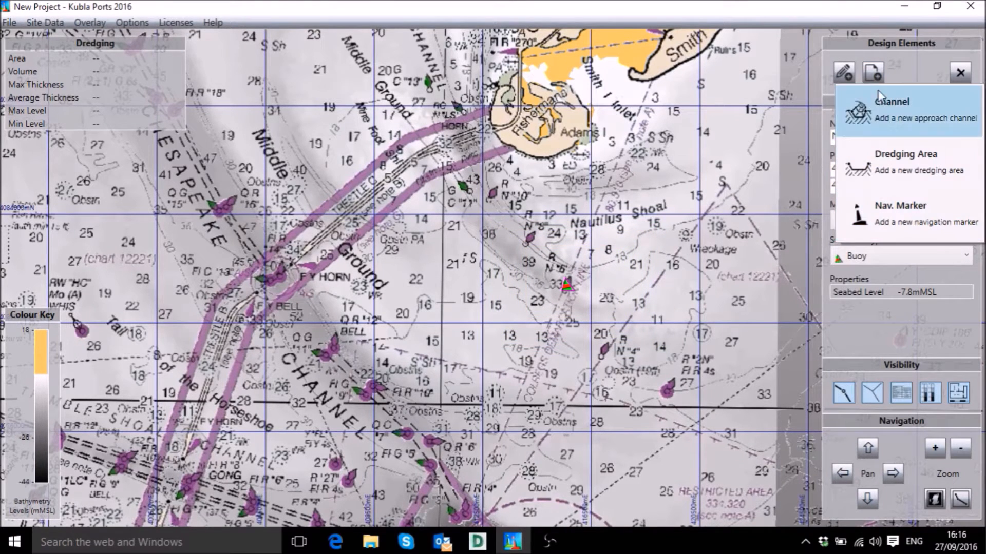
left_click(672, 278)
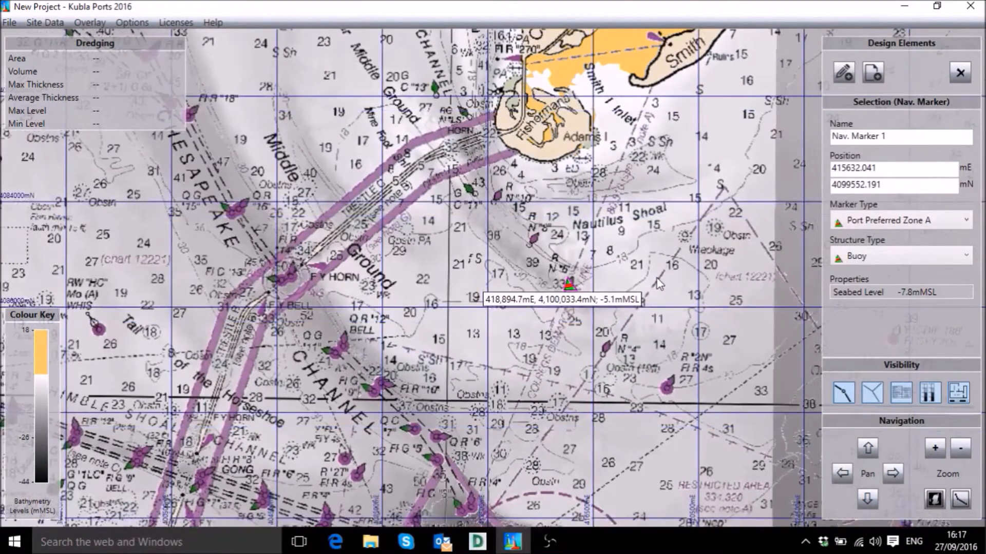
scroll(658, 284, "down", 2)
left_click(175, 23)
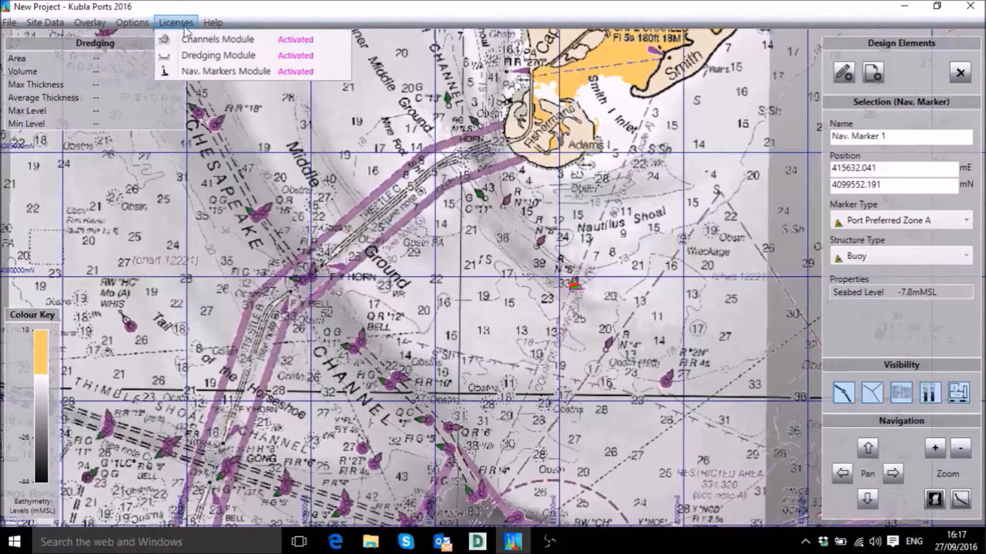
left_click(181, 23)
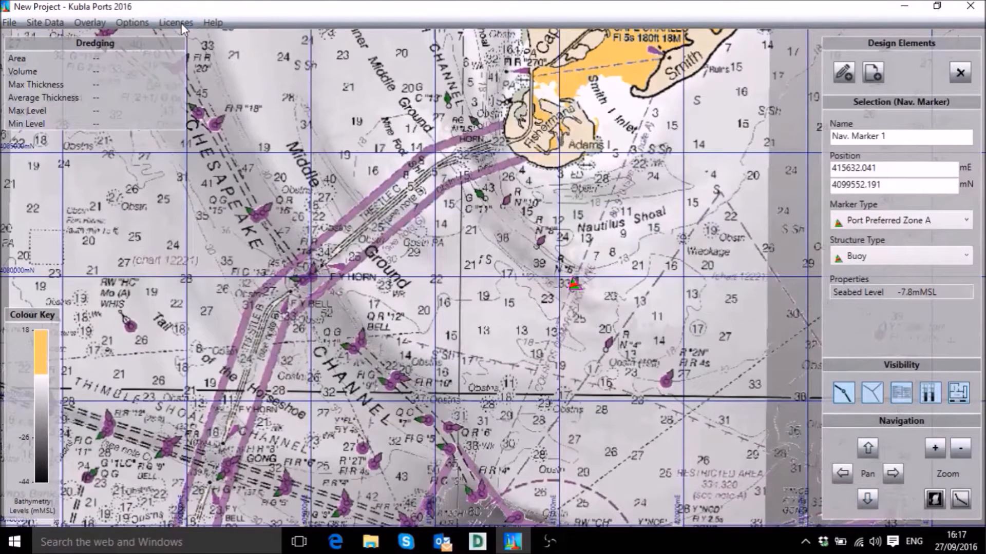
Draw a new approach channel southeast along the charted Chesapeake Channel and include markers in the design
left_click(843, 74)
left_click(879, 106)
left_click(204, 112)
double_click(479, 473)
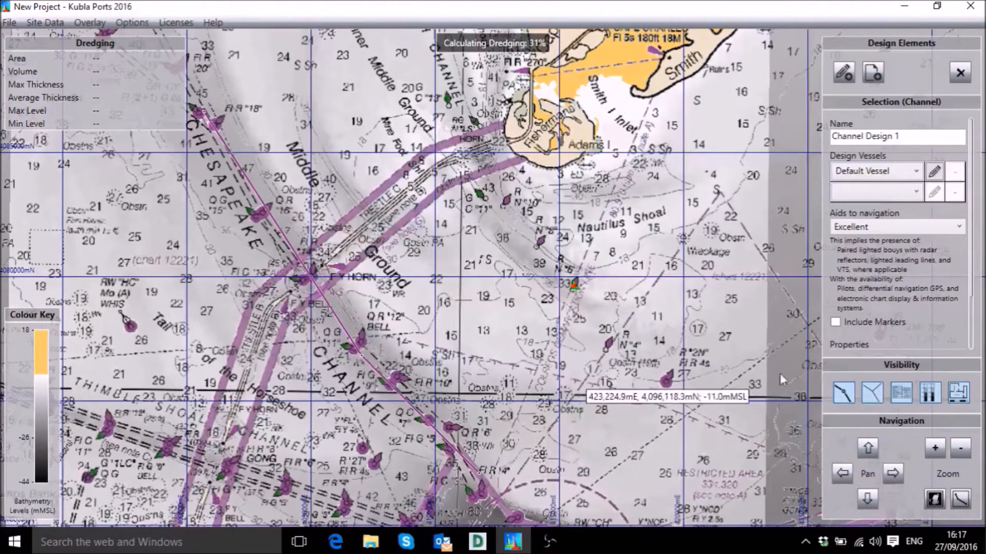
left_click(835, 322)
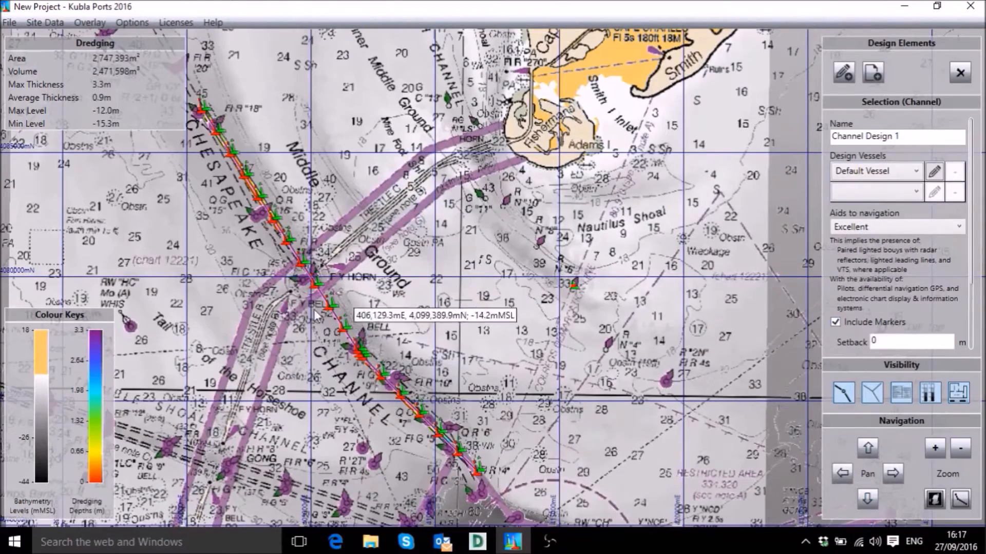
Set the number of lateral markers at the channel bend near the QR "12" bell to 1 inside and 2 outside
scroll(288, 333, "up", 3)
scroll(349, 313, "up", 4)
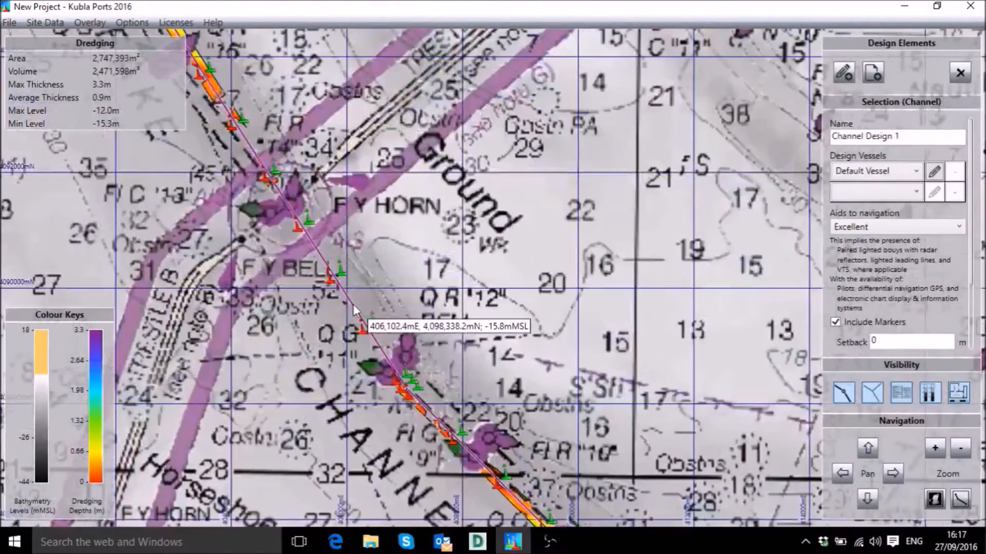
left_click(353, 306)
left_click(406, 393)
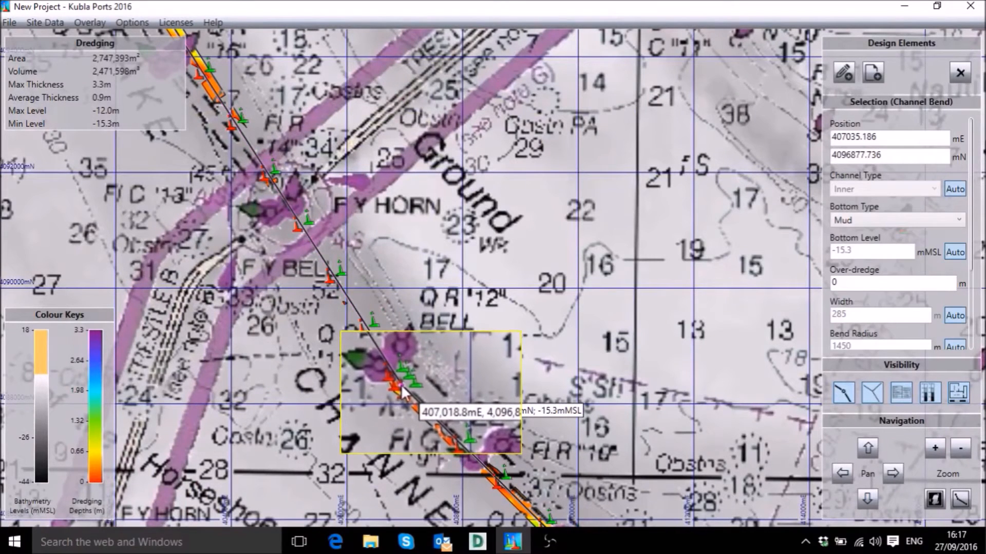
left_click_drag(972, 271, 980, 349)
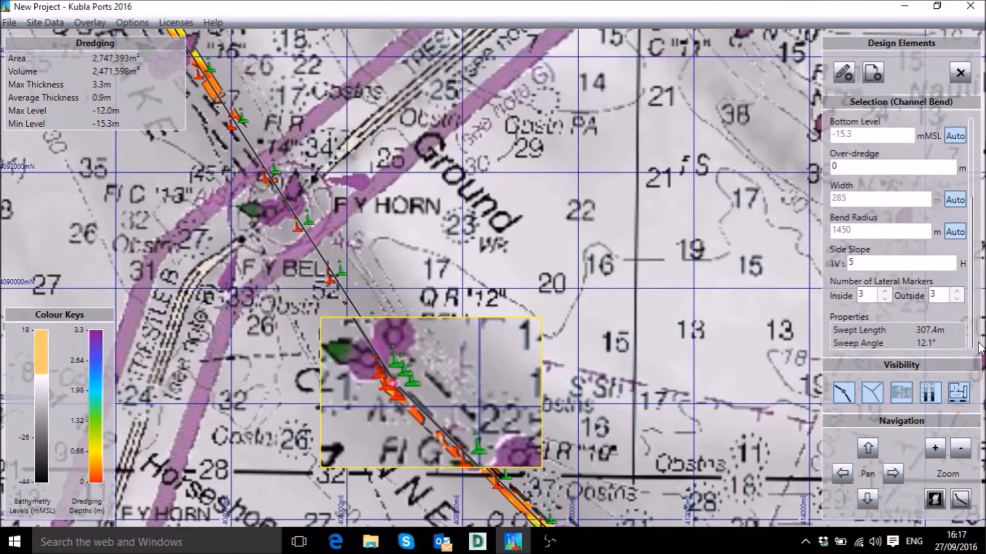
left_click(885, 296)
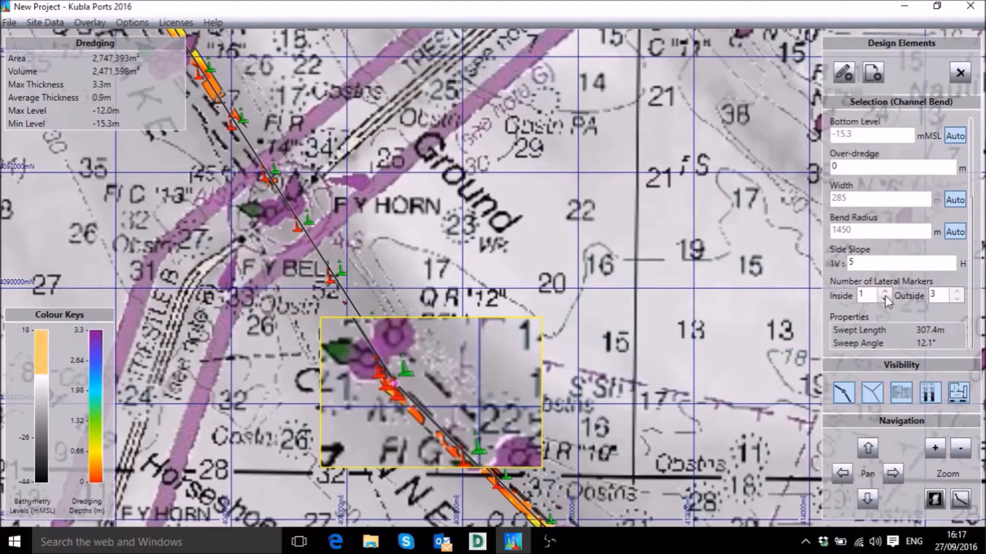
left_click(957, 299)
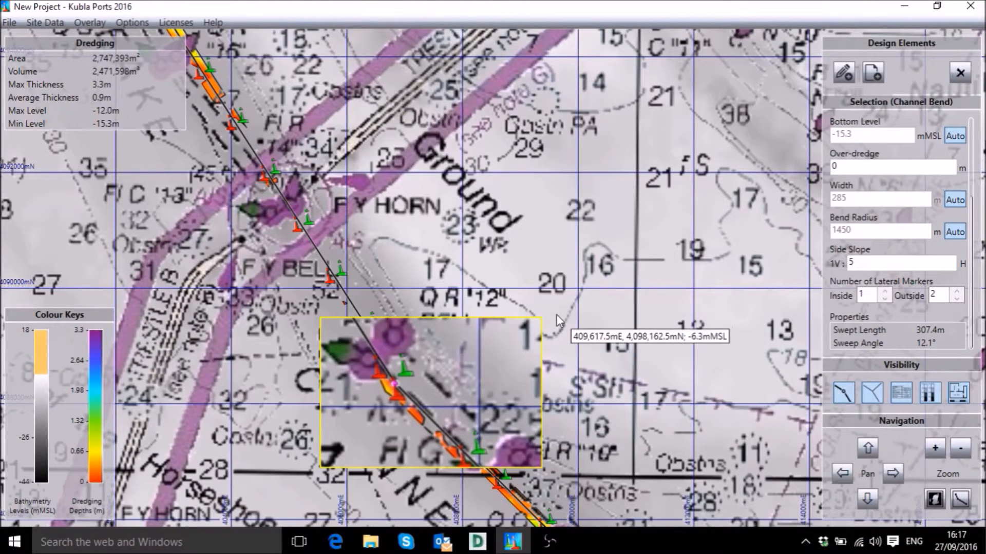
Change the structure type of the second port-side lateral marker at the channel bend to Beacon
left_click(397, 399)
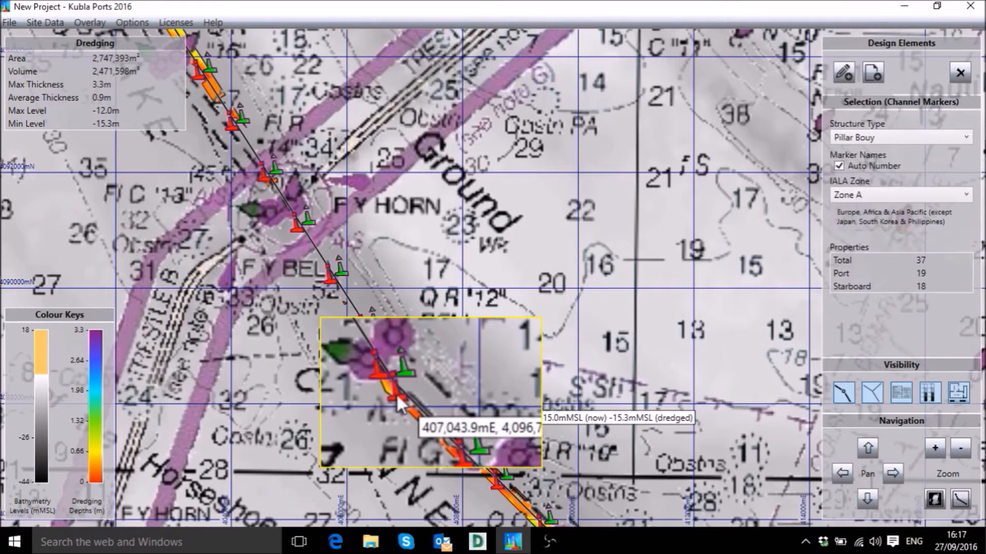
left_click(398, 404)
left_click(919, 257)
left_click(913, 270)
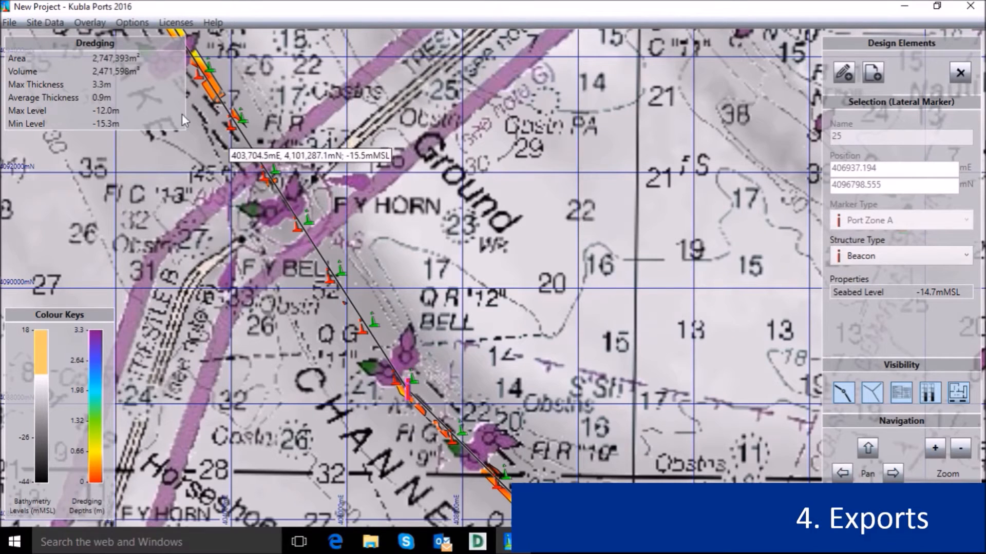
Export the navigation markers summary to the Desktop as the Word document New Project - Nav. Markers Summary.docx
left_click(10, 23)
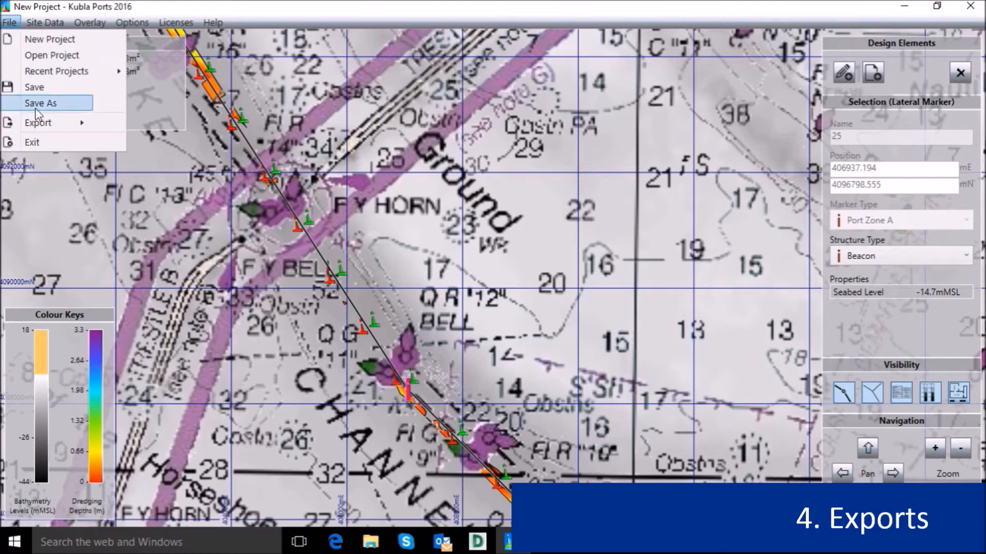
mouse_move(41, 123)
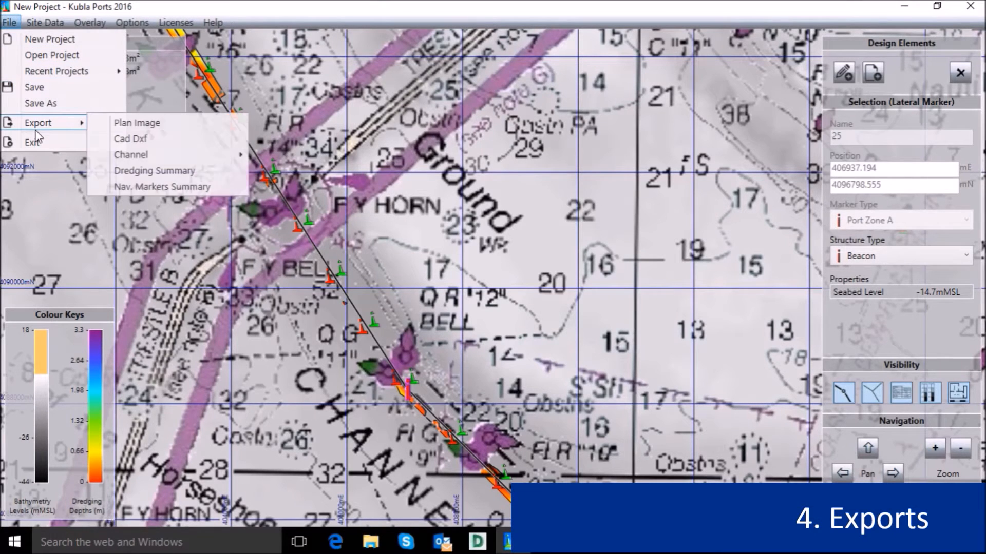
left_click(170, 187)
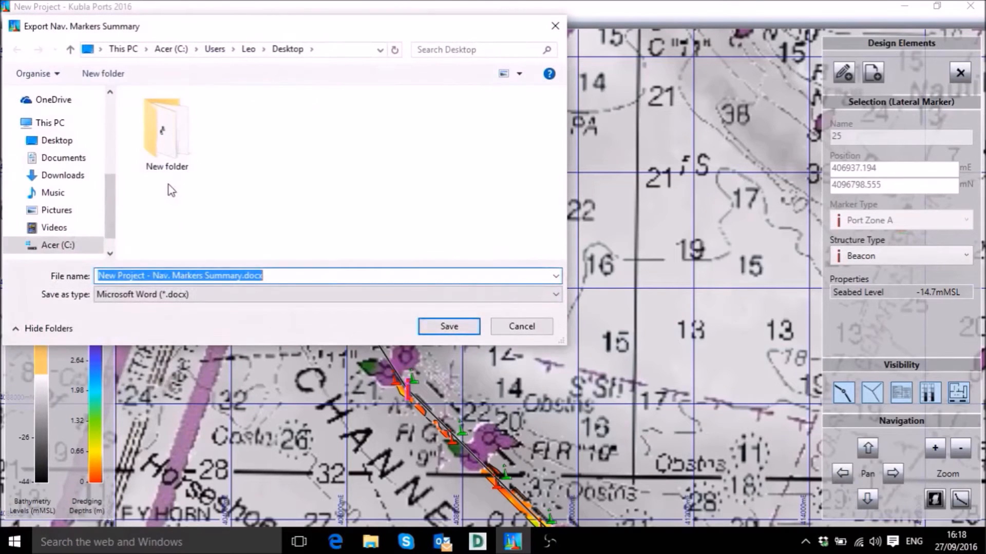
left_click(72, 143)
left_click(454, 327)
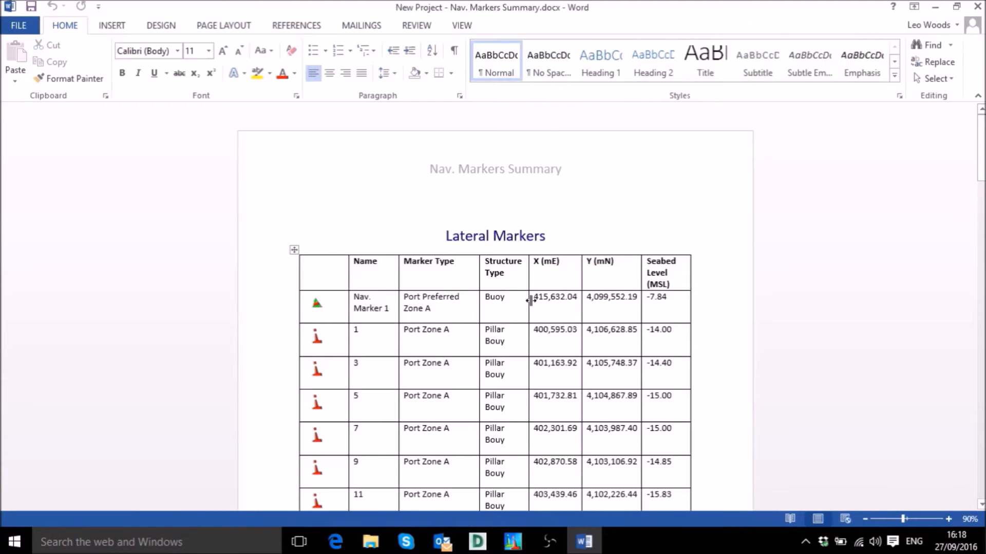
Review the types, structures, coordinates and seabed levels in the exported lateral markers table, and close the document
scroll(728, 298, "down", 12)
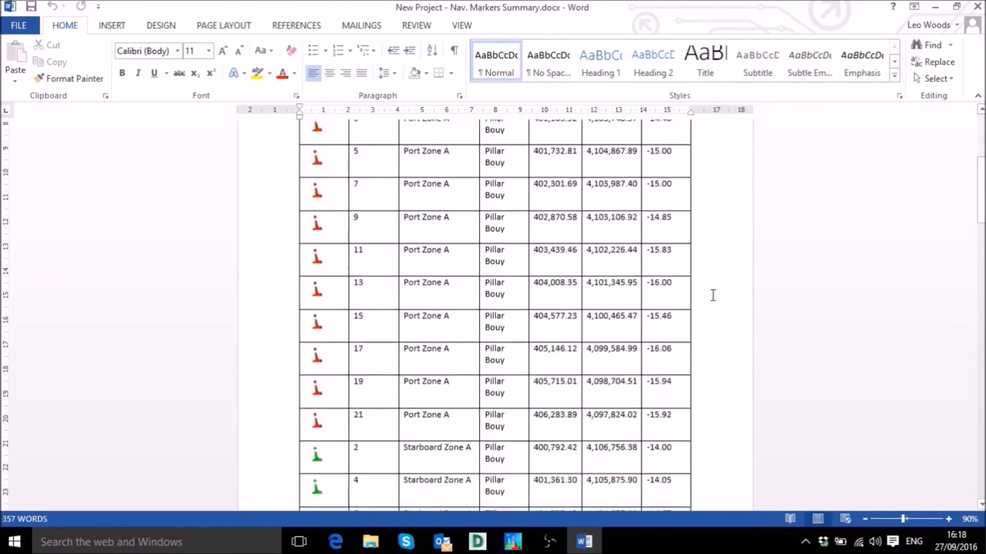
scroll(713, 296, "down", 12)
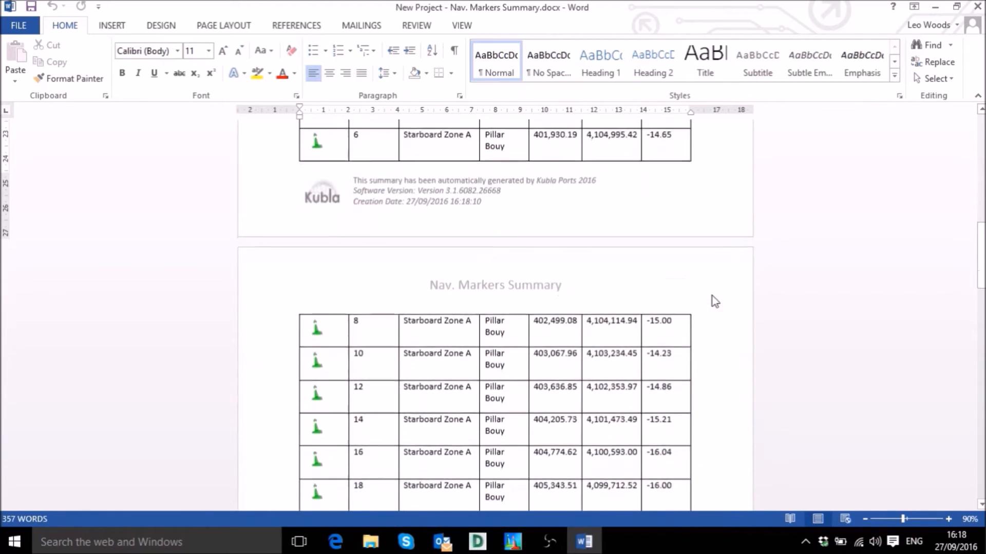
scroll(708, 297, "down", 4)
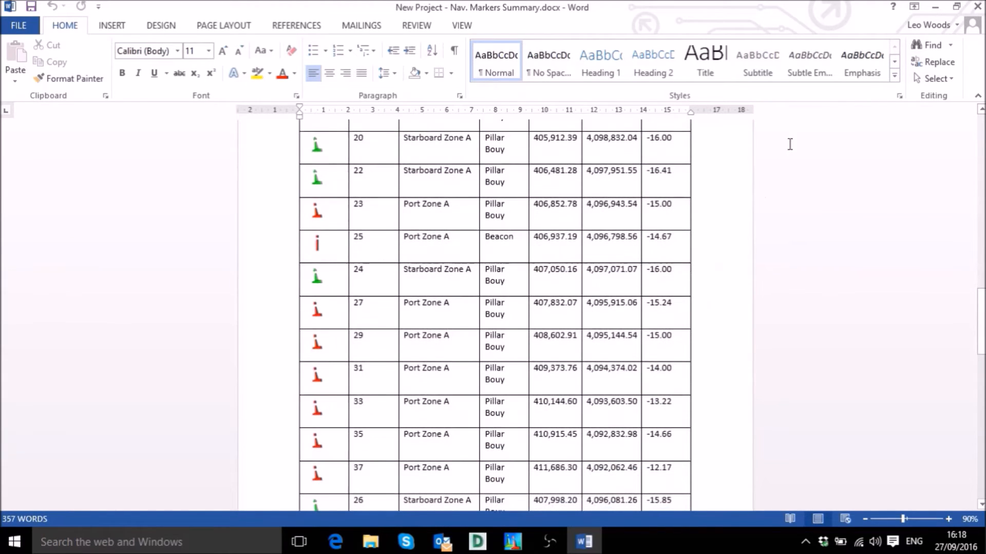
left_click(977, 8)
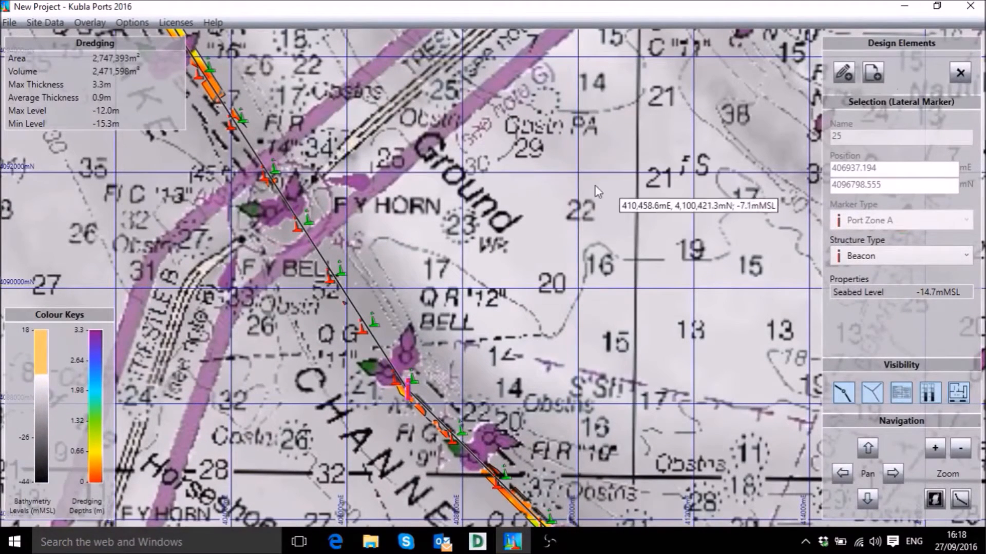
Choose the greyscale discrete preset for the bathymetry colours
left_click(142, 23)
left_click(153, 41)
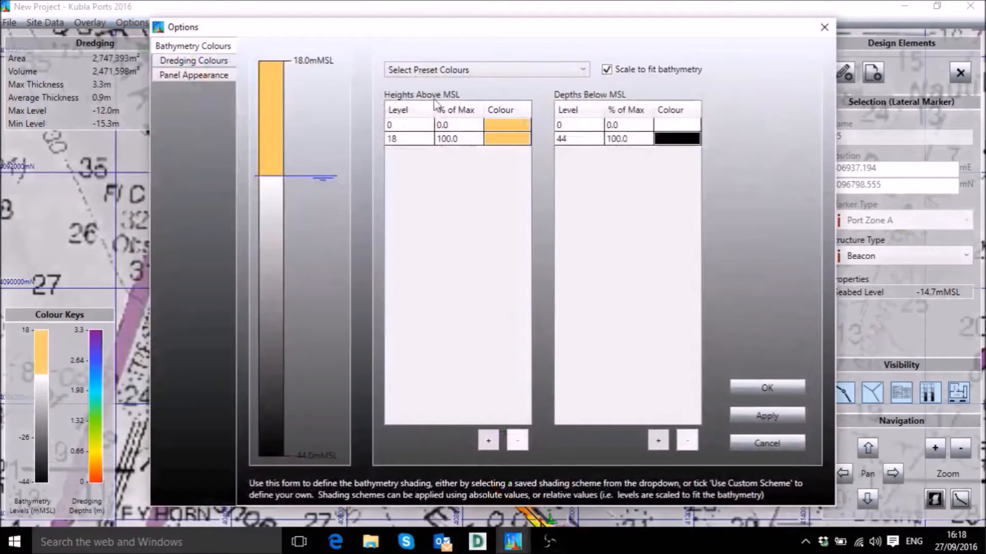
left_click(465, 73)
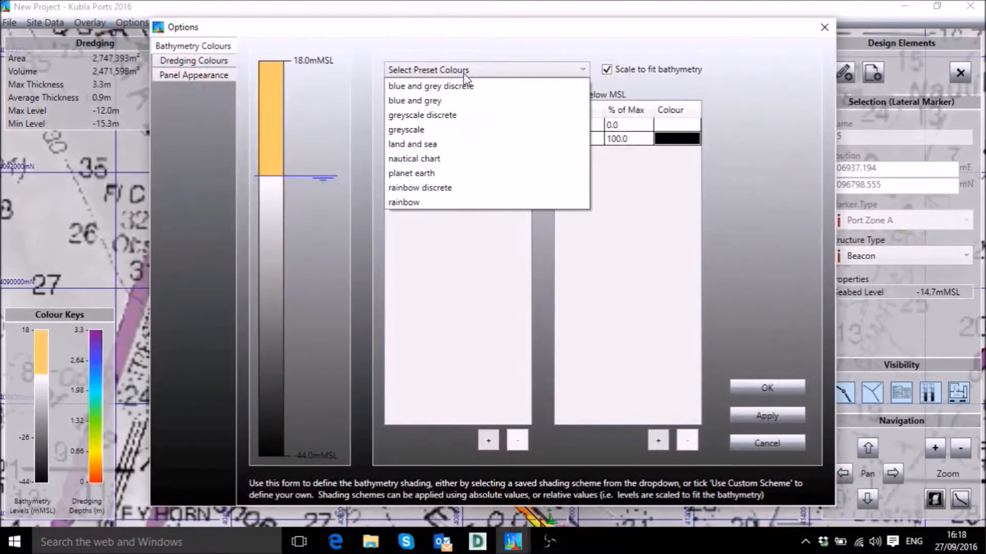
left_click(460, 117)
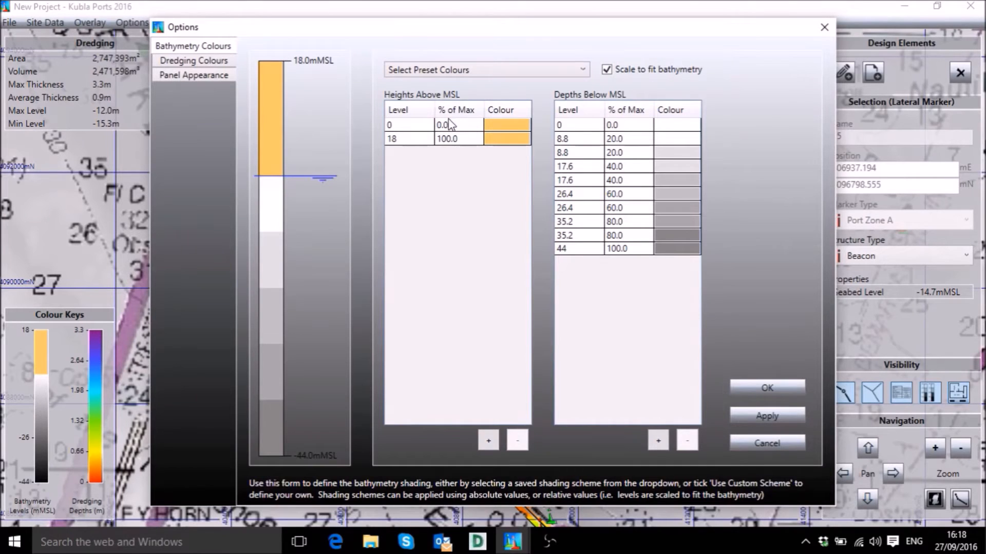
Set the dredging shading method to Match Bathymetry and accept the colour options
left_click(205, 62)
left_click(369, 323)
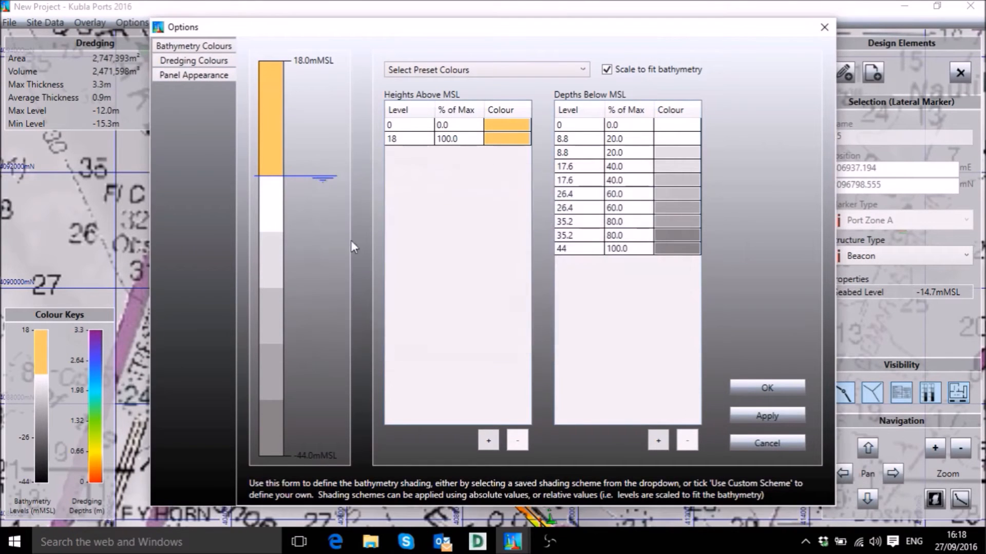
left_click(414, 94)
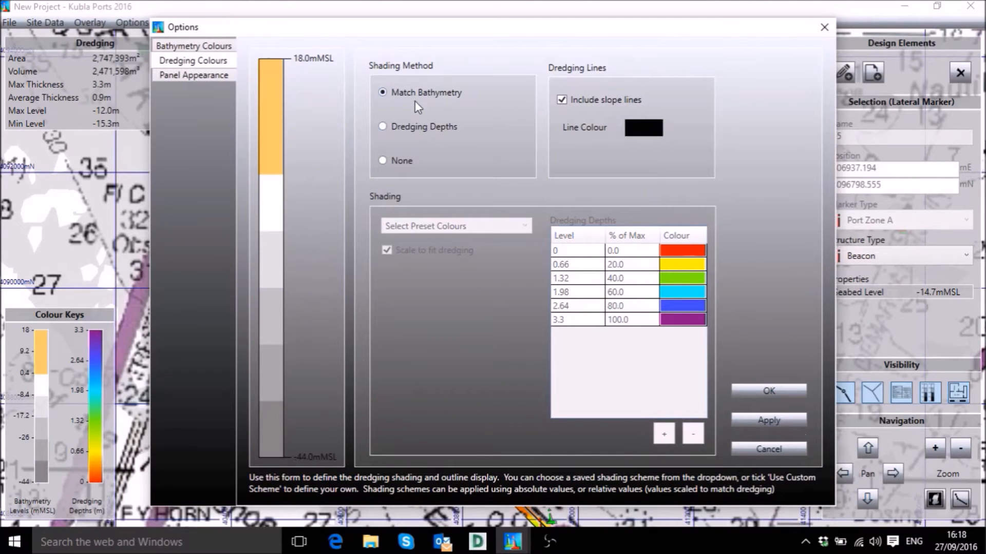
left_click(768, 392)
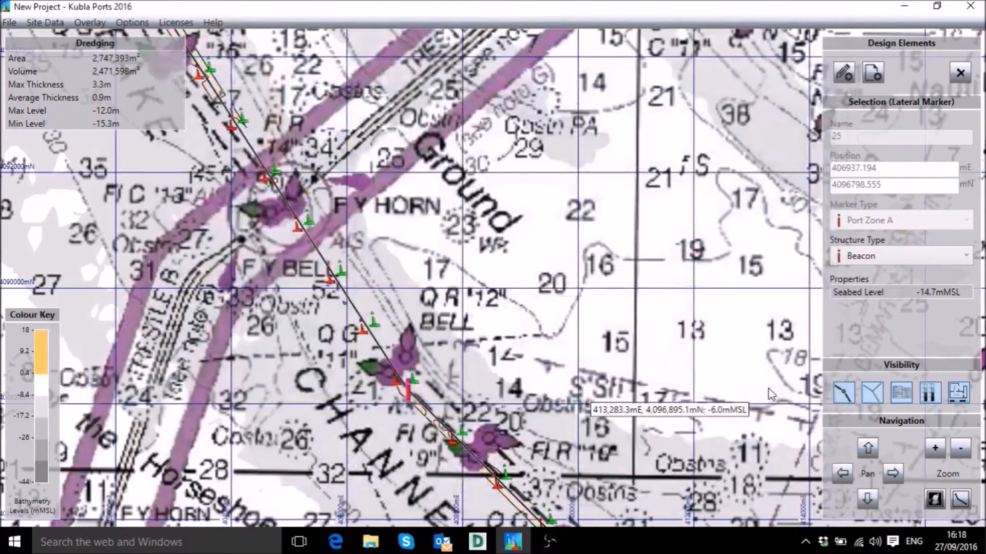
Export the design as a 3 Dimensional CAD DXF plan with the surface shaded, and open it in DWG TrueView
left_click(9, 22)
mouse_move(35, 123)
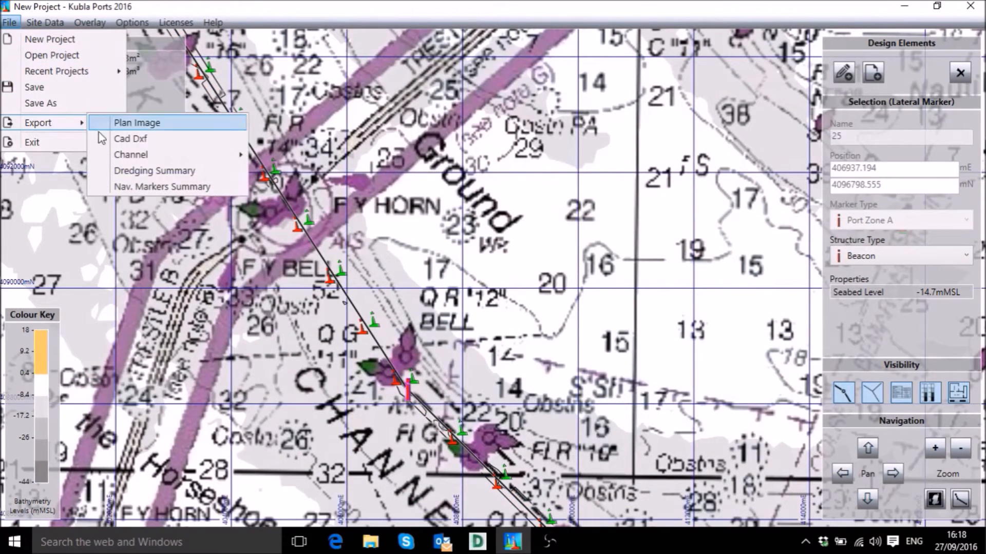
left_click(125, 122)
left_click(180, 93)
left_click(87, 144)
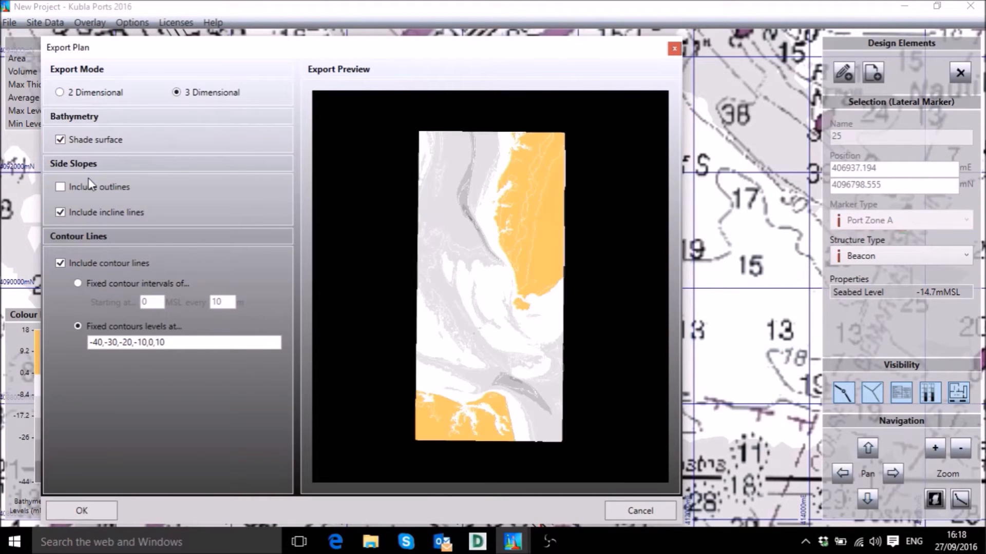
left_click(84, 515)
left_click(491, 371)
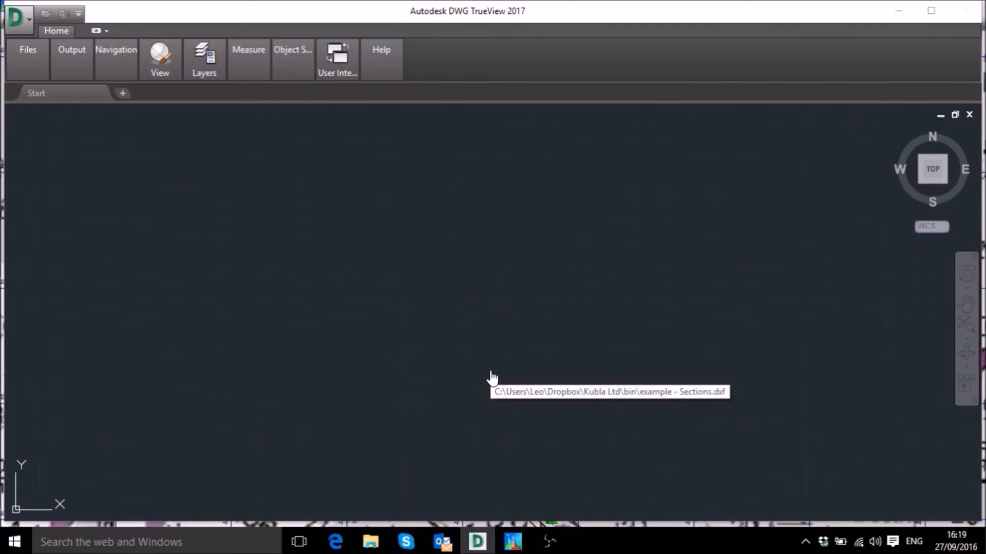
Orbit the exported DXF model to examine a 3D marker buoy beside the channel's side slopes, and close DWG TrueView
mouse_move(114, 63)
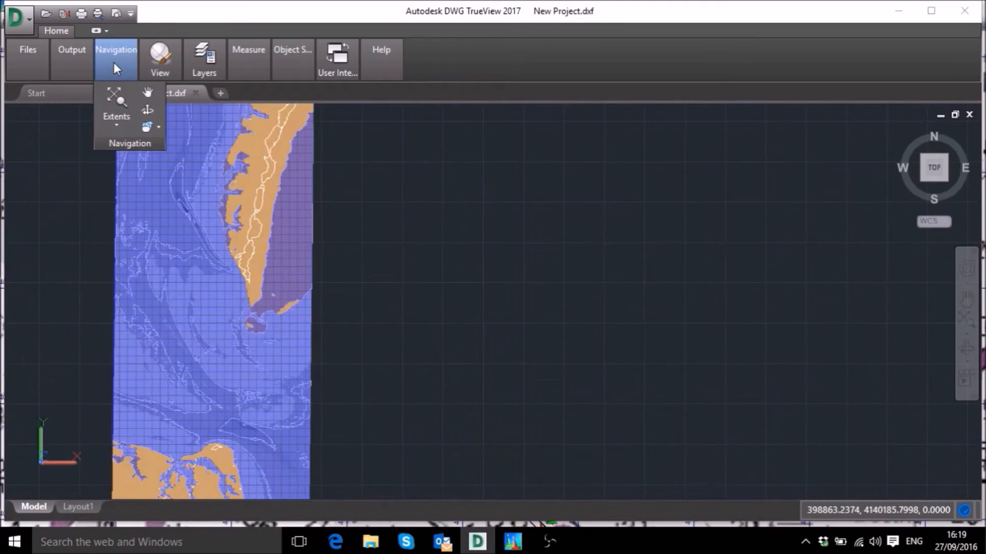
left_click(147, 110)
mouse_move(188, 337)
left_mouse_down()
mouse_move(149, 276)
mouse_move(159, 287)
left_mouse_up()
scroll(200, 292, "up", 10)
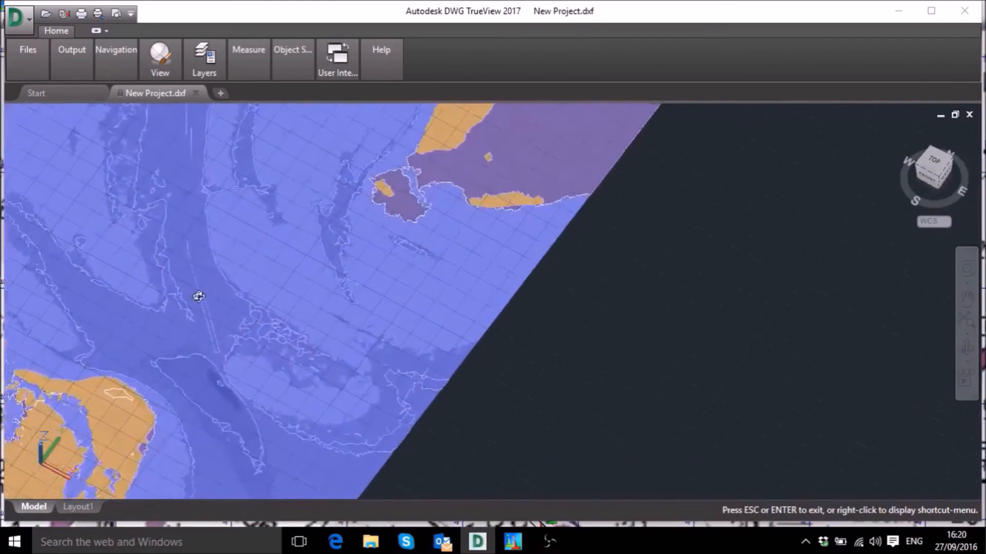
scroll(207, 288, "up", 6)
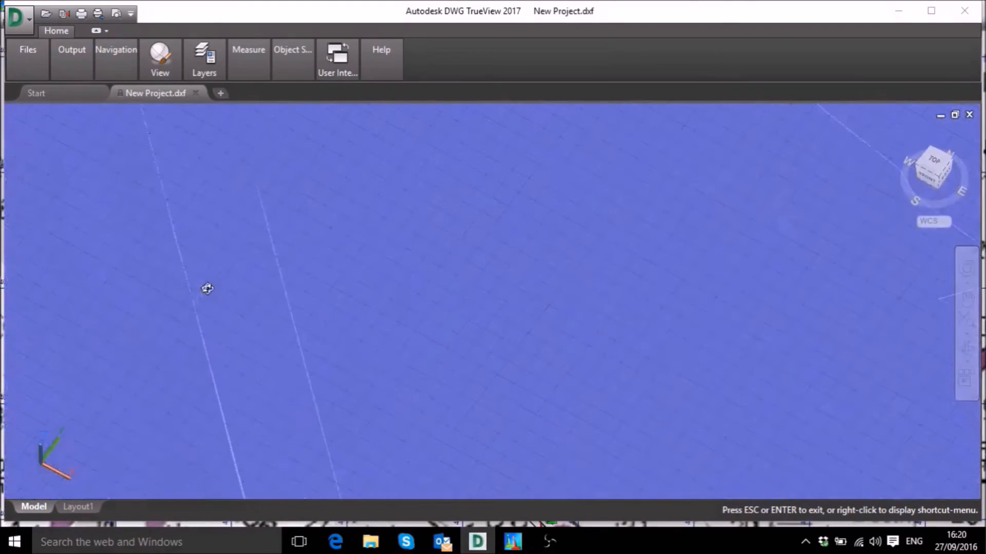
left_click_drag(241, 299, 343, 159)
scroll(344, 165, "up", 4)
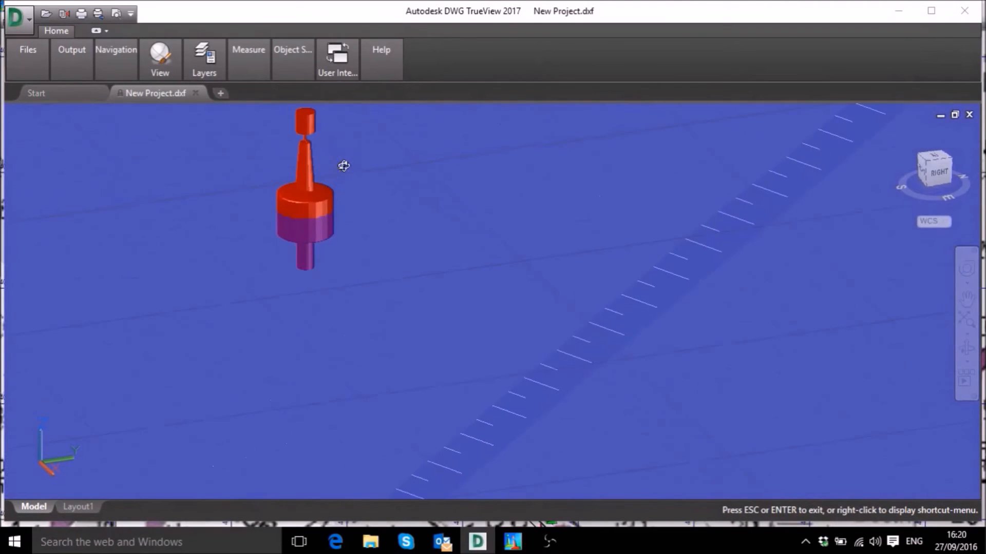
scroll(344, 165, "down", 1)
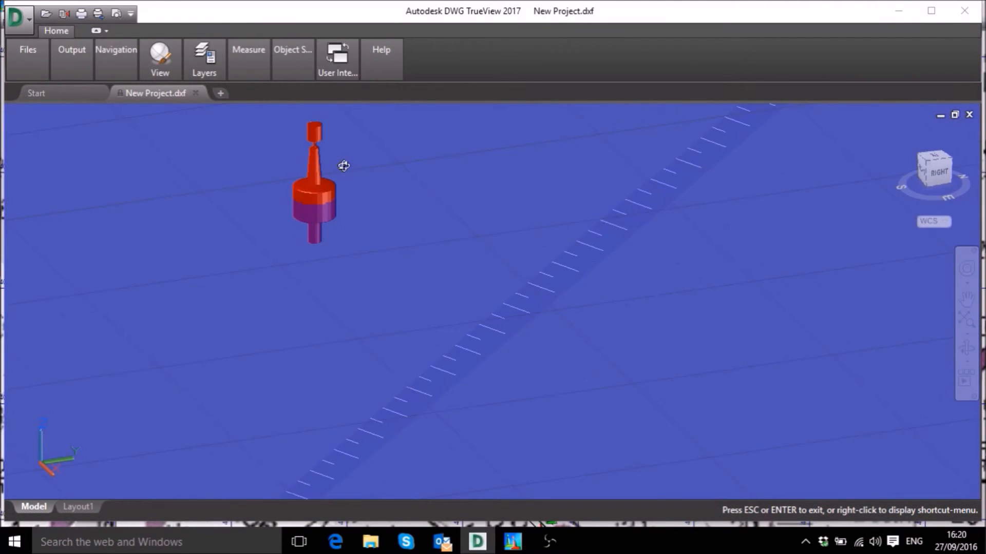
scroll(343, 165, "down", 1)
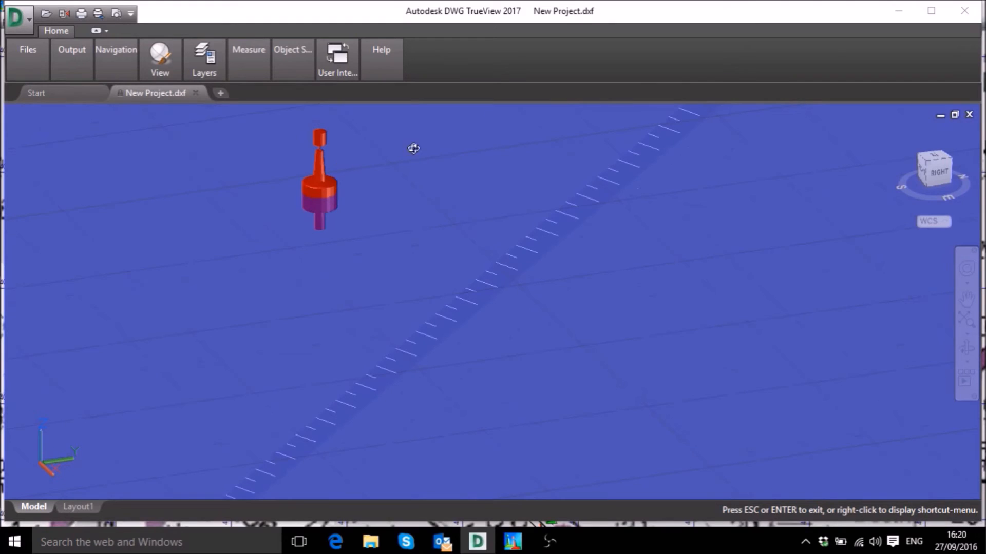
left_click(962, 15)
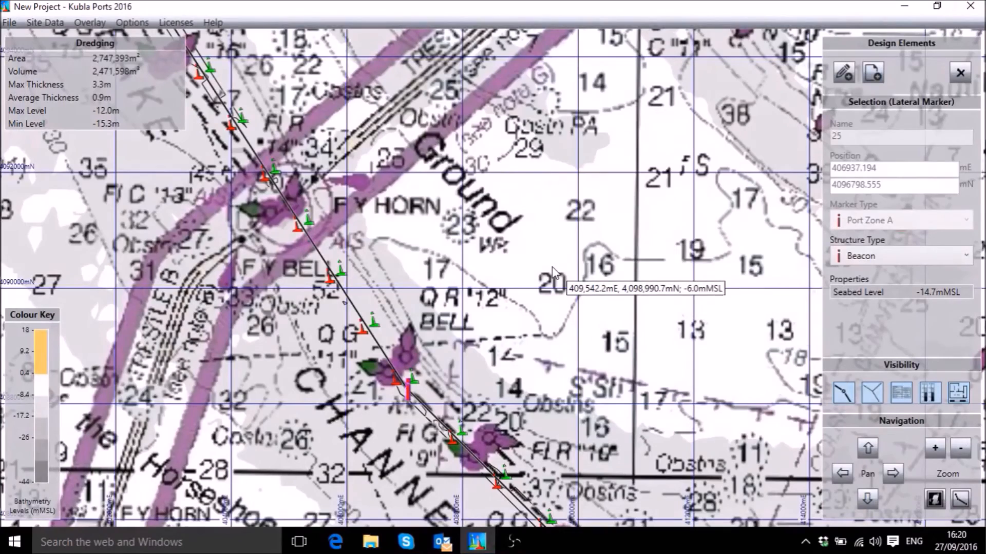
scroll(554, 272, "down", 2)
scroll(554, 272, "down", 1)
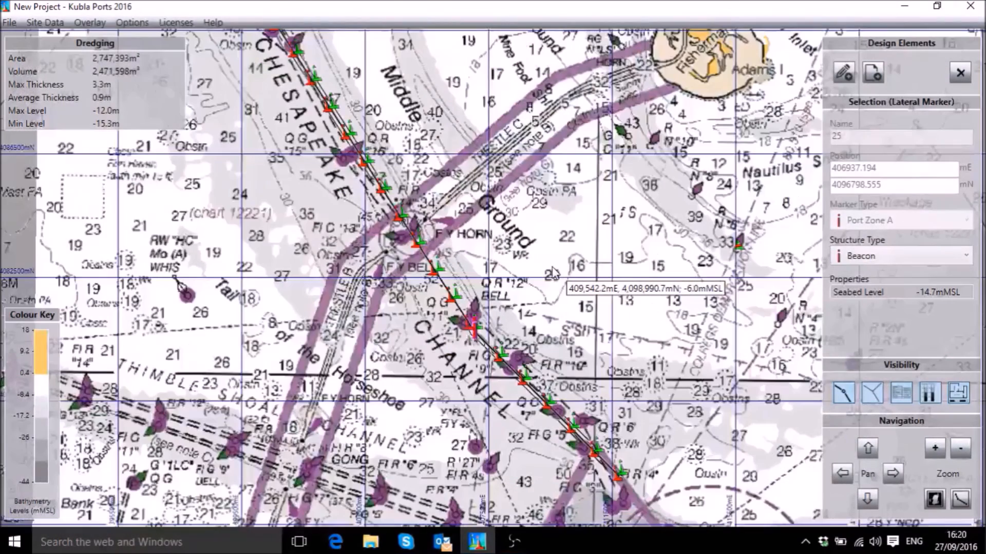